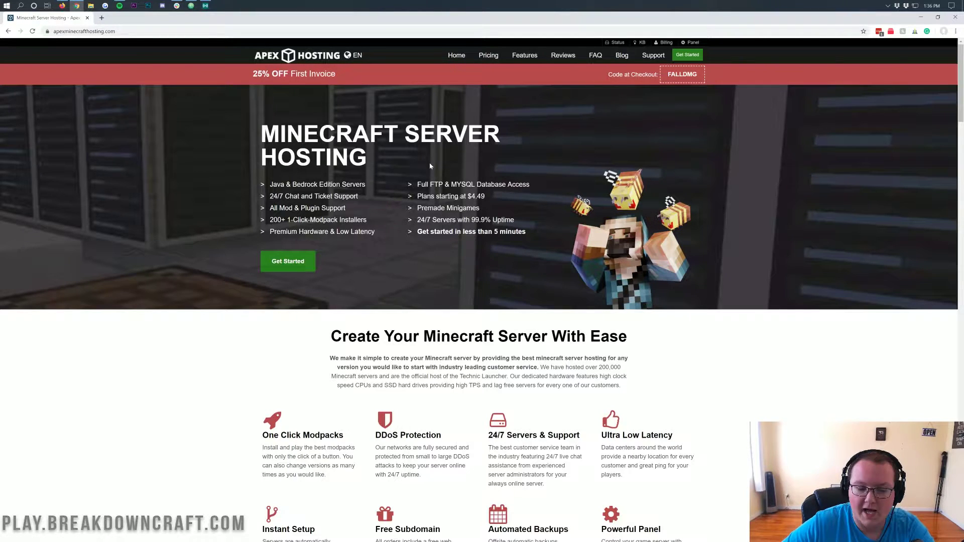
Step: Open the Minecraft server hosting plans and order the 2 GB package with monthly billing
left_click(291, 262)
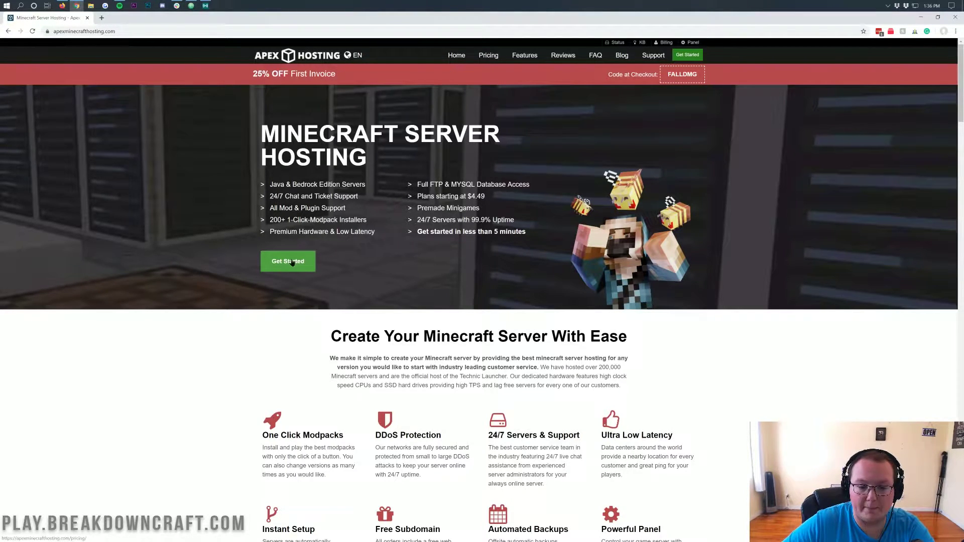
scroll(570, 125, "down", 3)
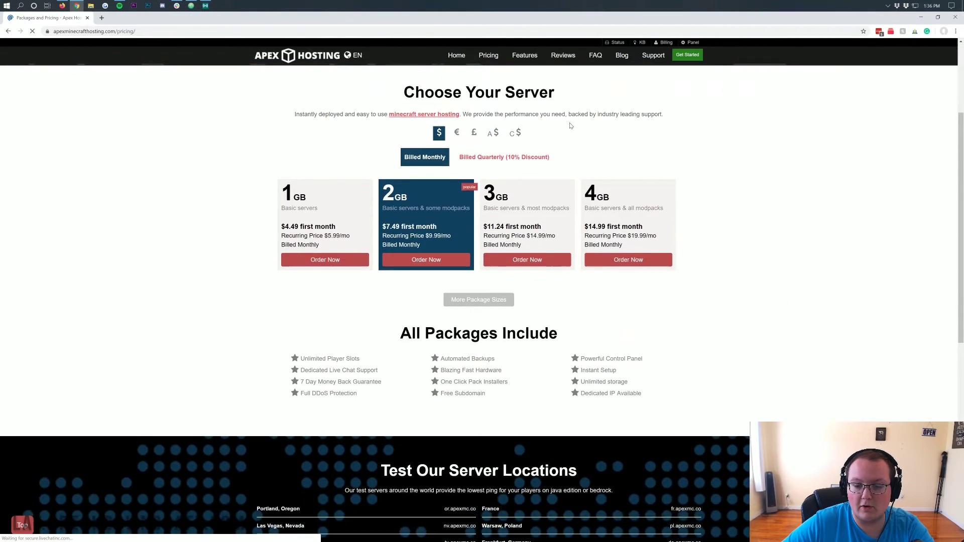
scroll(569, 126, "up", 1)
scroll(568, 126, "down", 1)
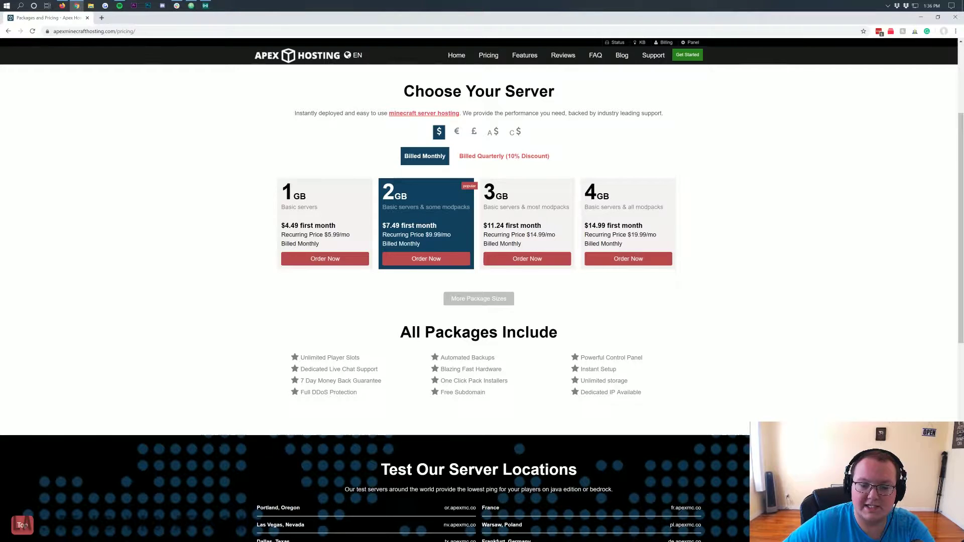
left_click_drag(382, 207, 468, 207)
left_click(431, 203)
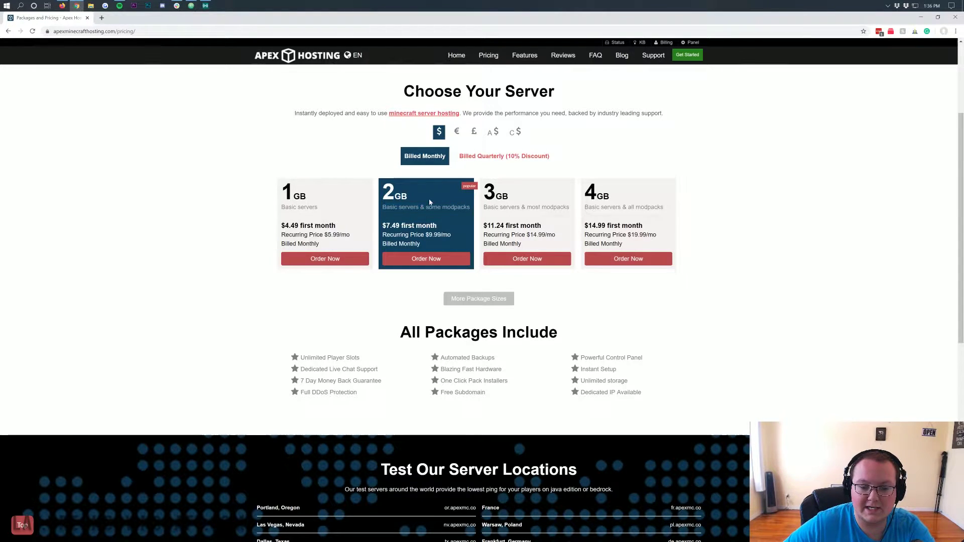
left_click_drag(402, 196, 384, 196)
left_click(391, 195)
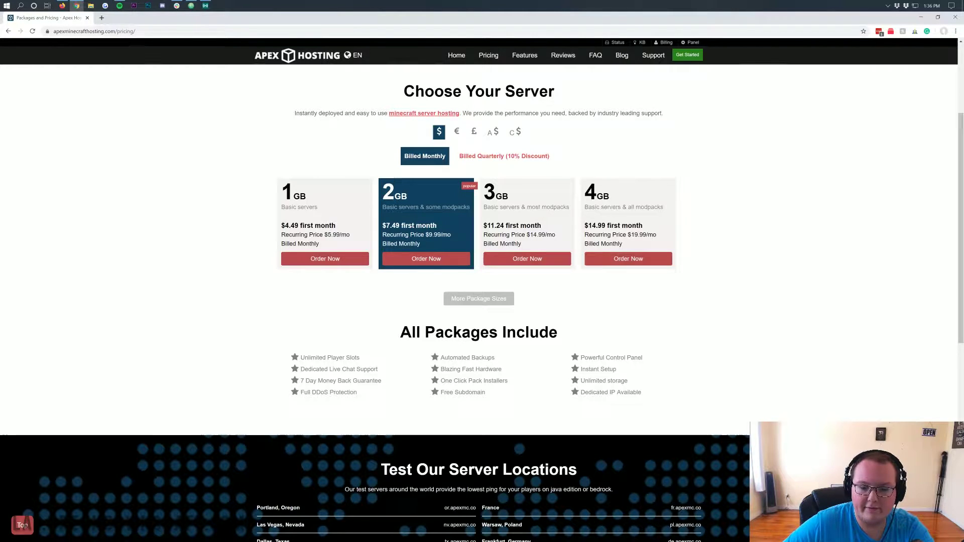
left_click(426, 259)
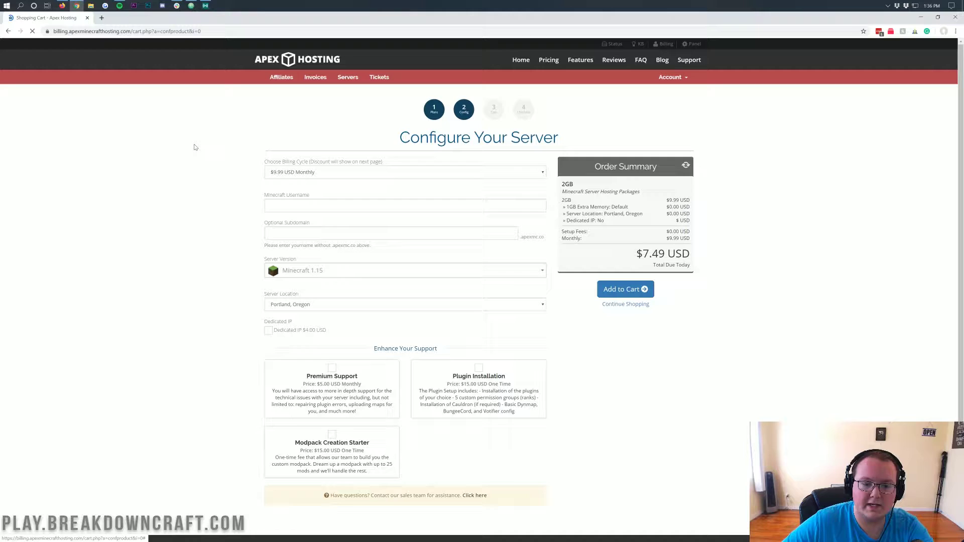
Step: Try the quarterly billing cycle for the server and restore the $9.99 USD Monthly option
left_click(326, 172)
left_click(325, 187)
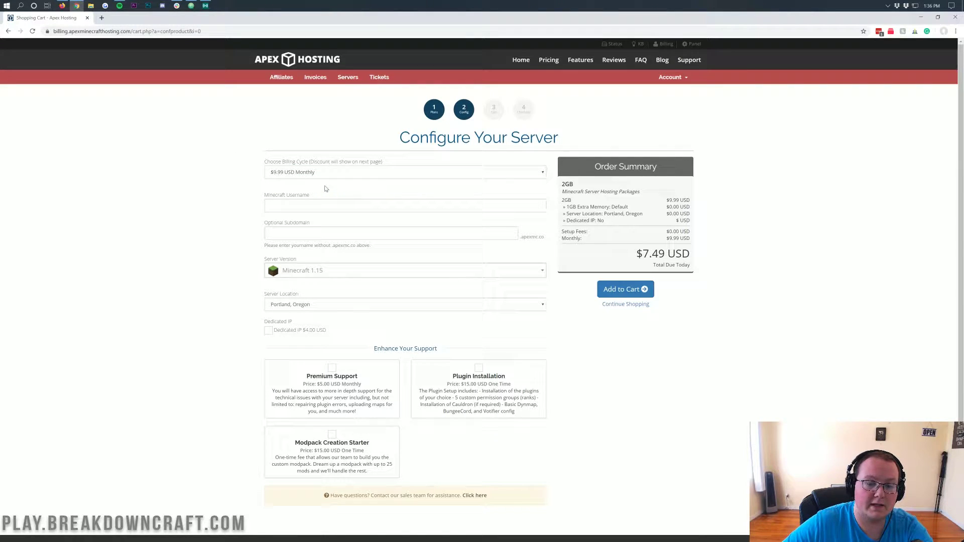
left_click(322, 173)
left_click(322, 187)
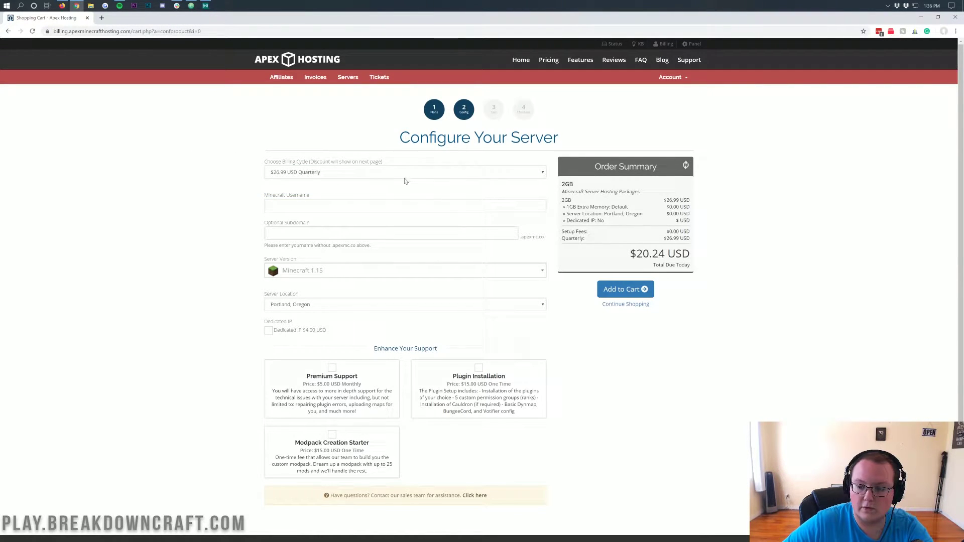
left_click(404, 176)
left_click(362, 183)
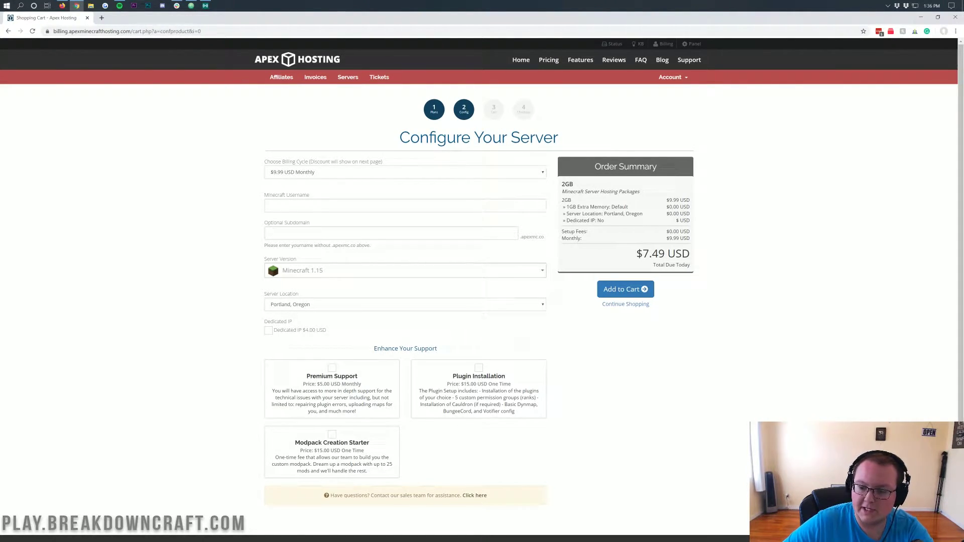
left_click_drag(642, 253, 682, 253)
left_click(661, 254)
left_click(663, 253)
left_click(678, 254)
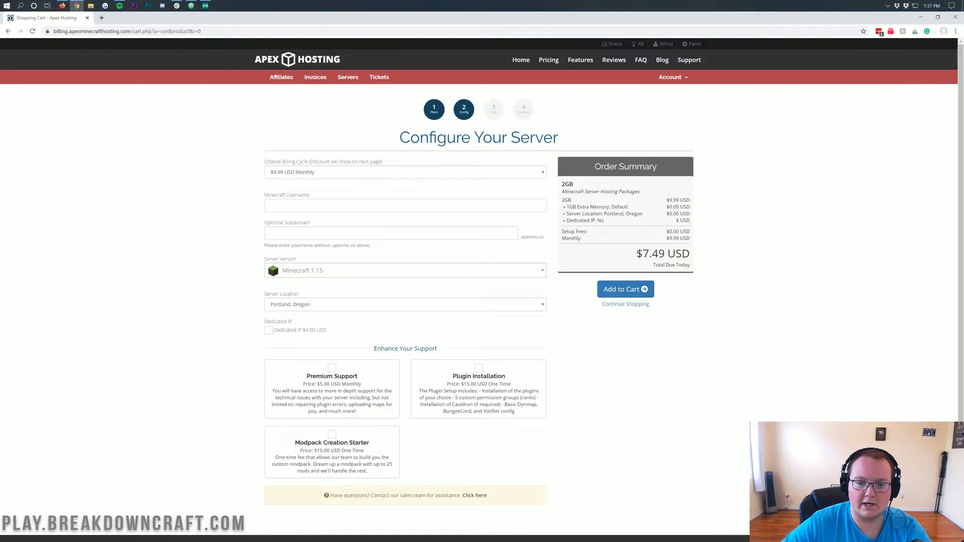
Step: Enter the owner's Minecraft username and set the optional subdomain to mcpetutorialserver
type("NickIn")
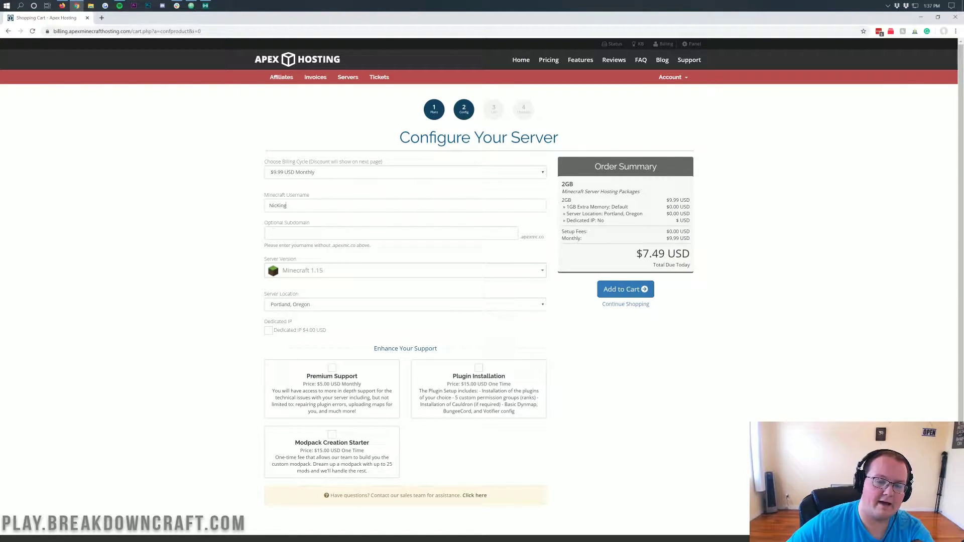
type("g")
key("Tab")
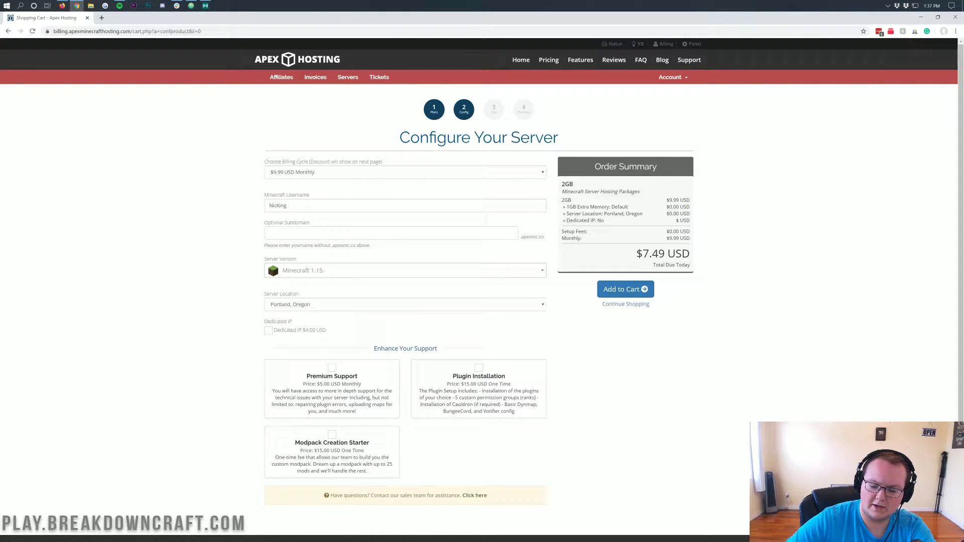
type("mcp")
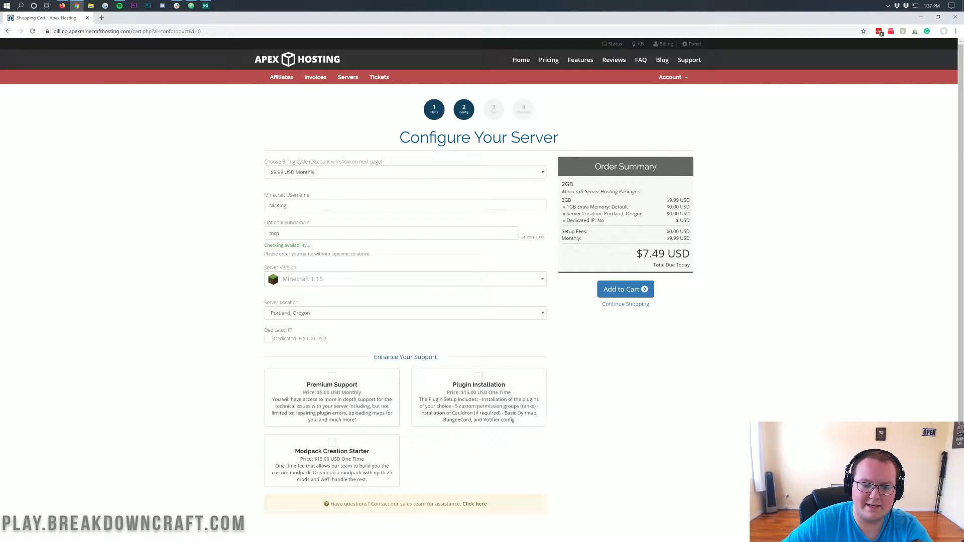
type("etutoria")
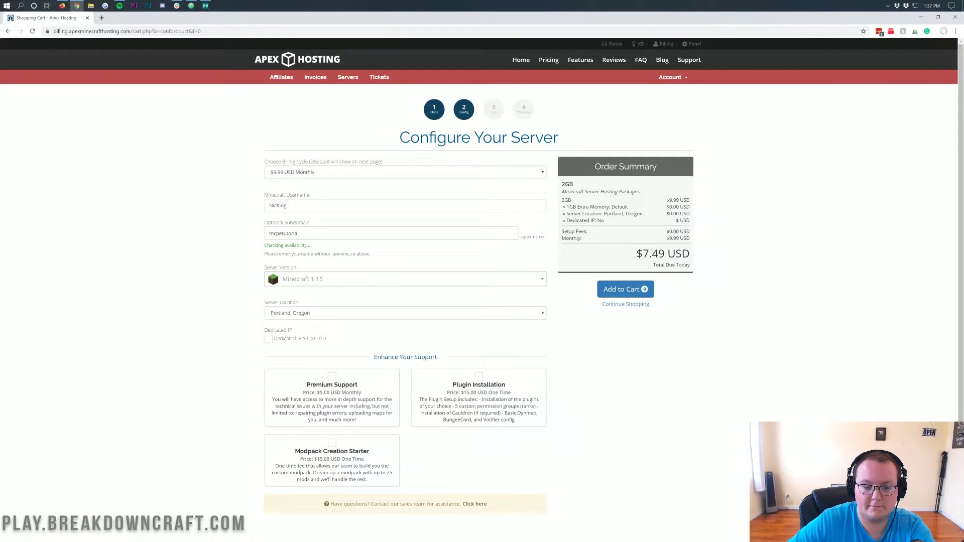
type("lserver")
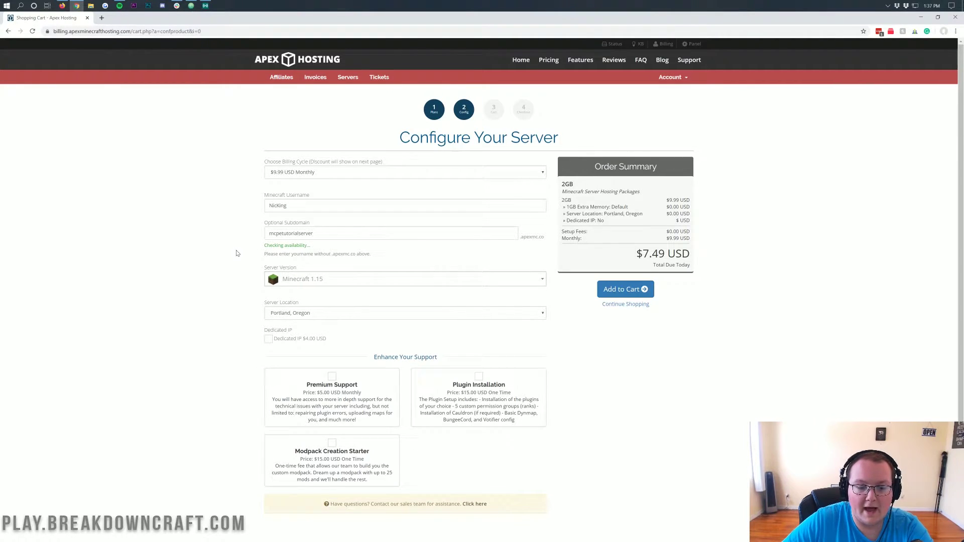
Step: Set the server version to Bedrock Dedicated Server and the server location to Miami, Florida
scroll(236, 252, "down", 3)
scroll(290, 217, "up", 1)
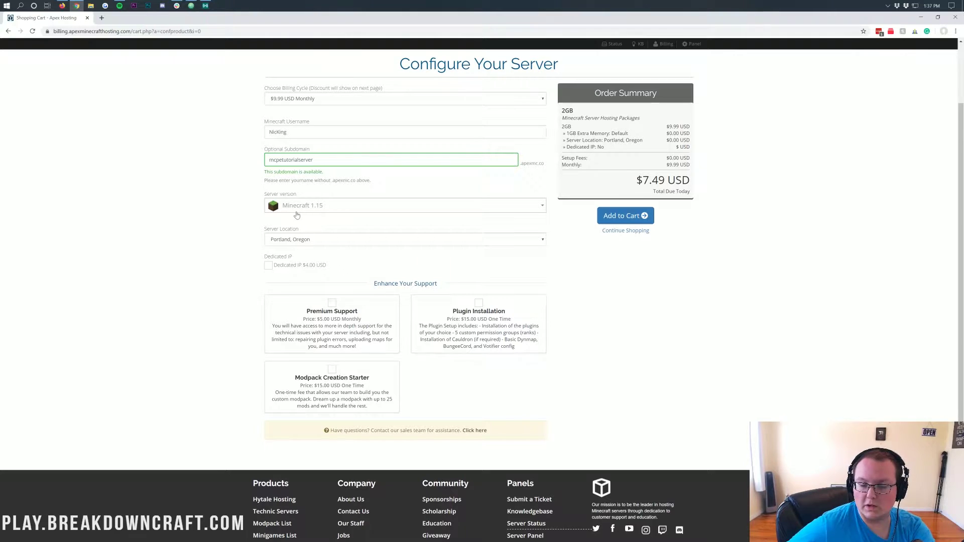
left_click(297, 213)
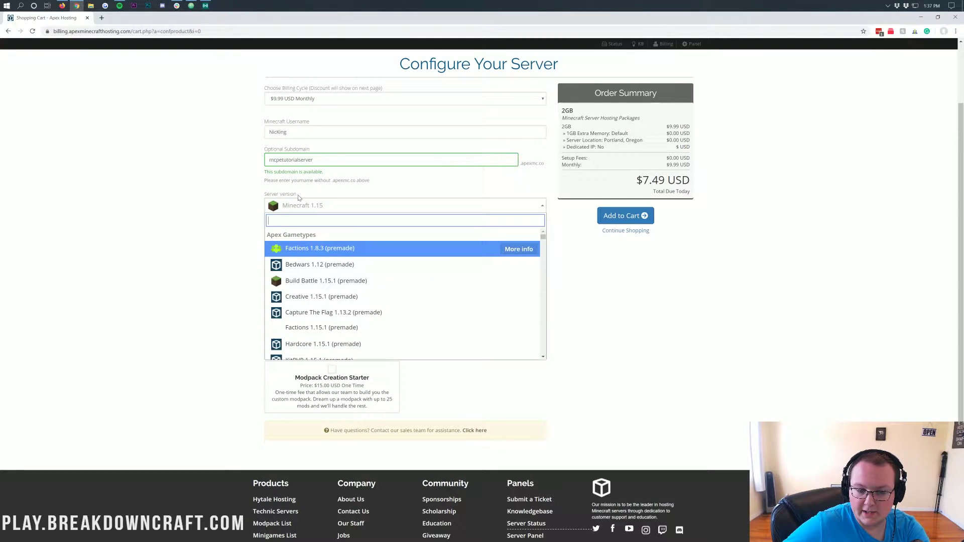
scroll(295, 209, "up", 1)
scroll(294, 207, "down", 1)
scroll(332, 256, "down", 2)
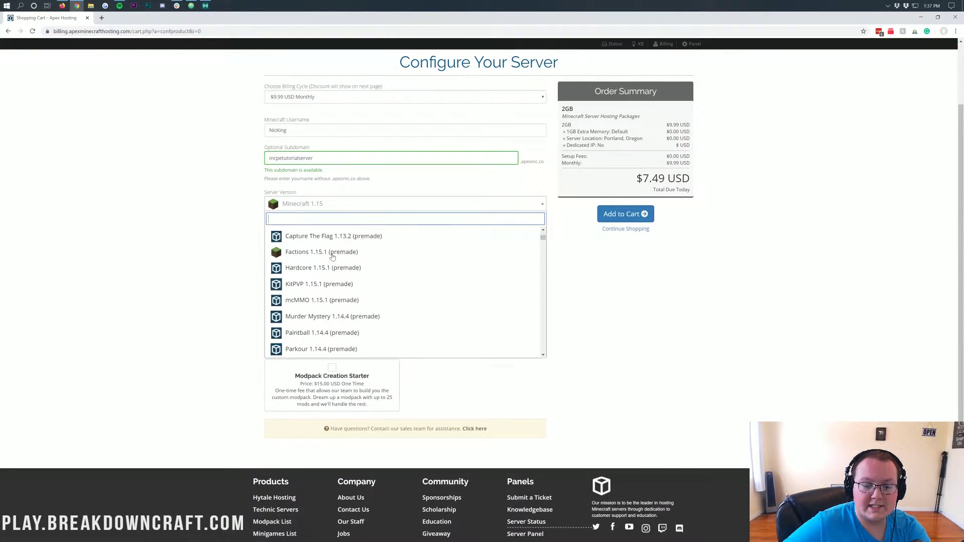
scroll(332, 257, "down", 4)
scroll(333, 257, "down", 8)
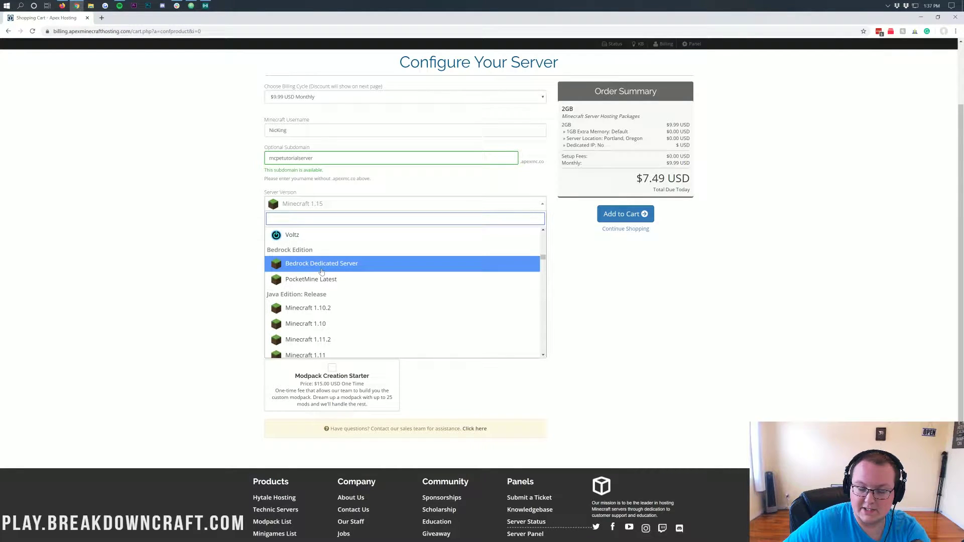
left_click(321, 272)
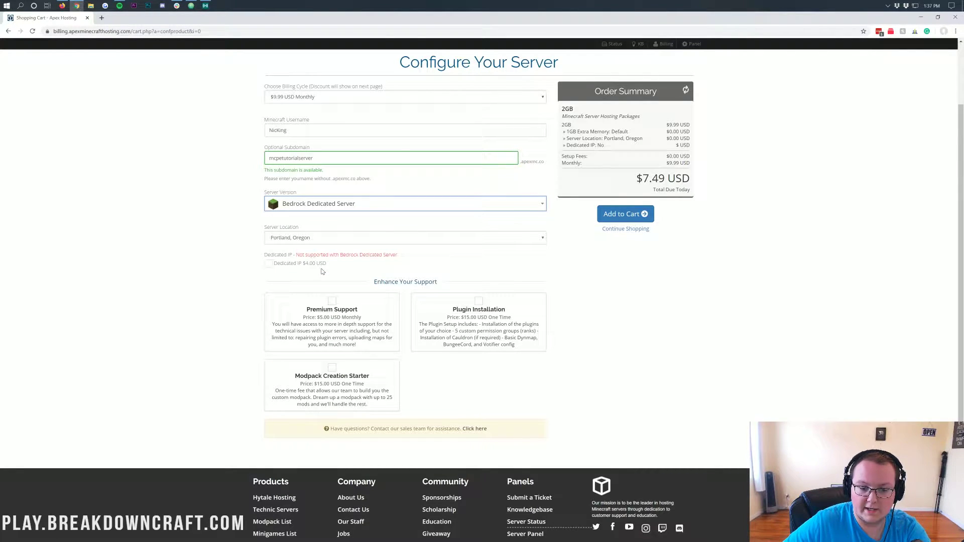
left_click(311, 238)
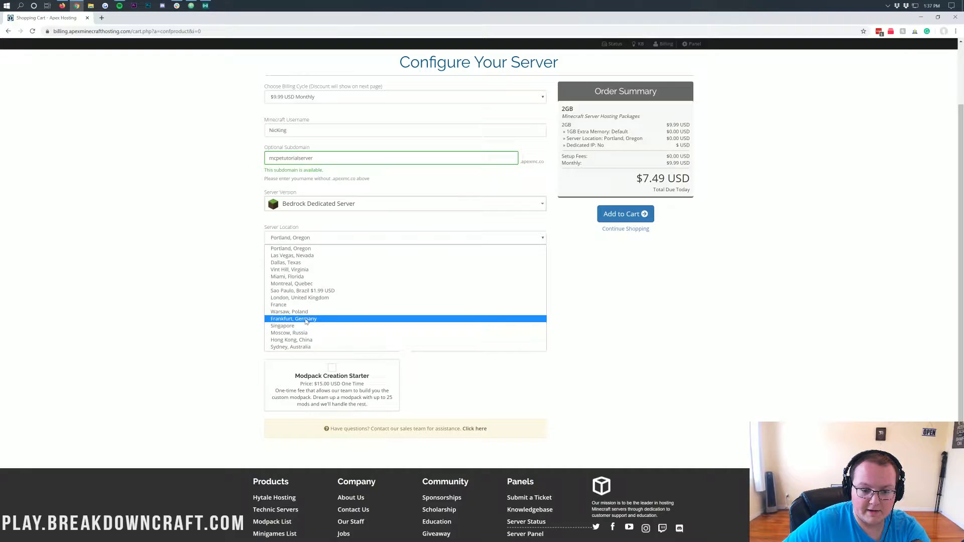
left_click(290, 276)
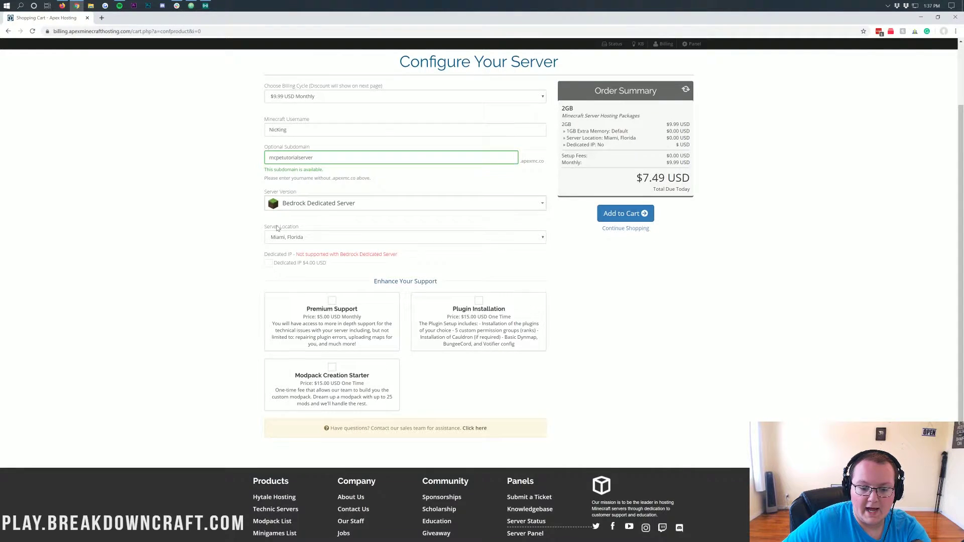
scroll(251, 205, "down", 1)
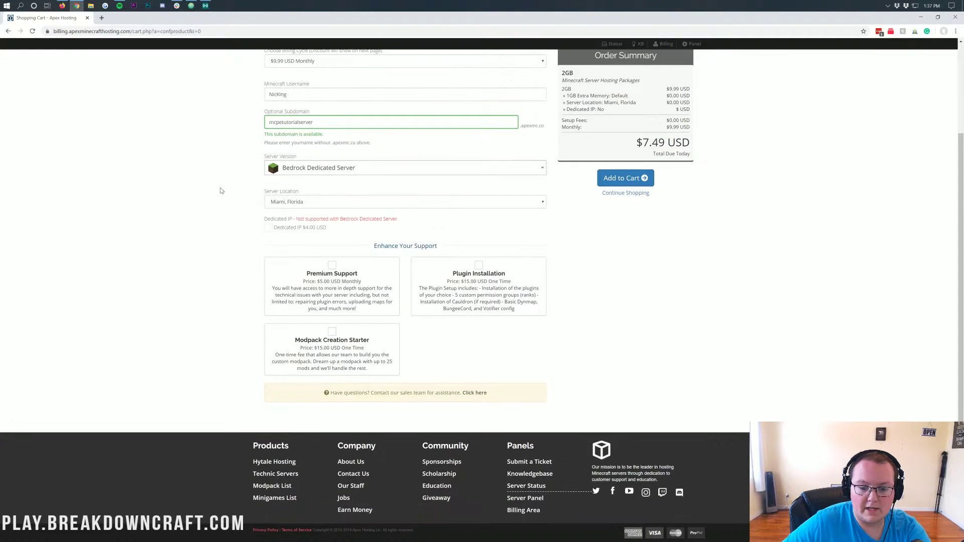
left_click(332, 265)
left_click(332, 265)
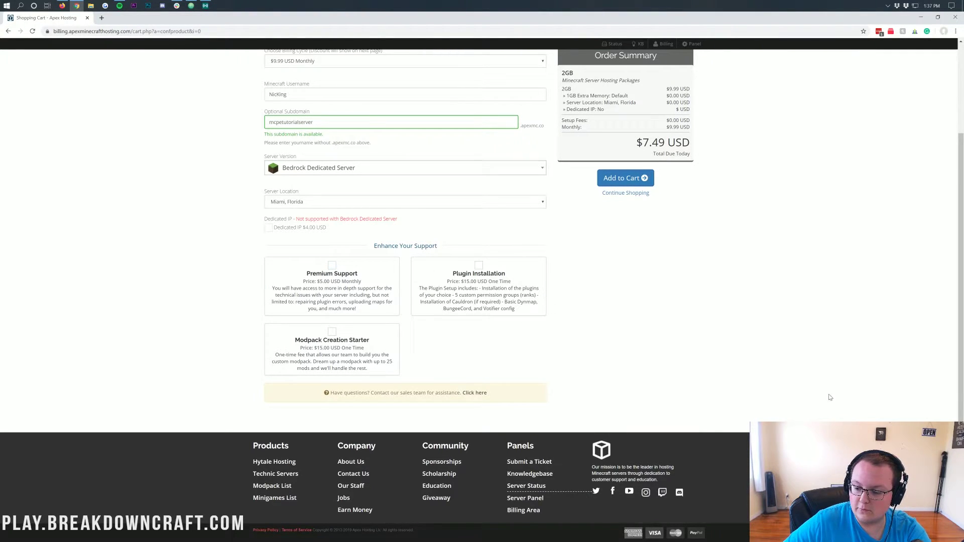
left_click(932, 522)
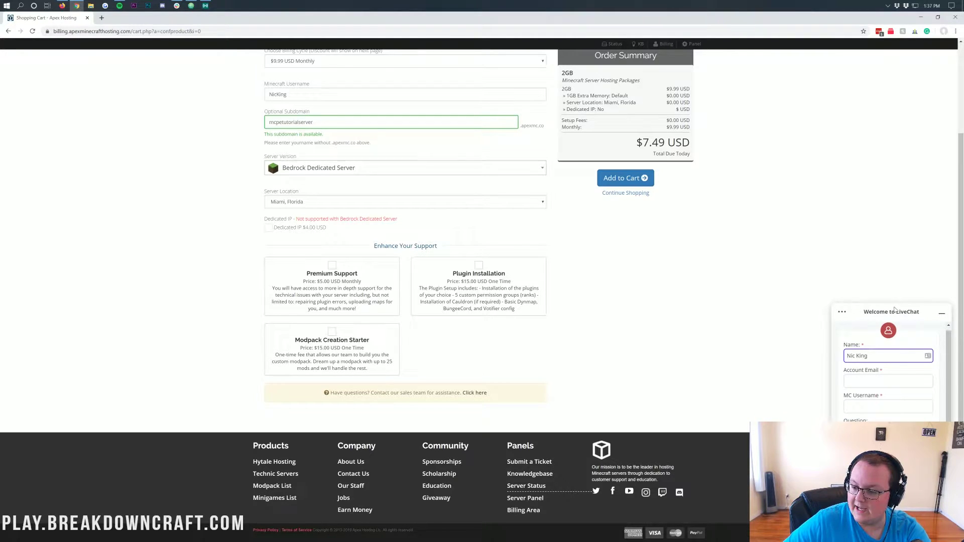
left_click(944, 314)
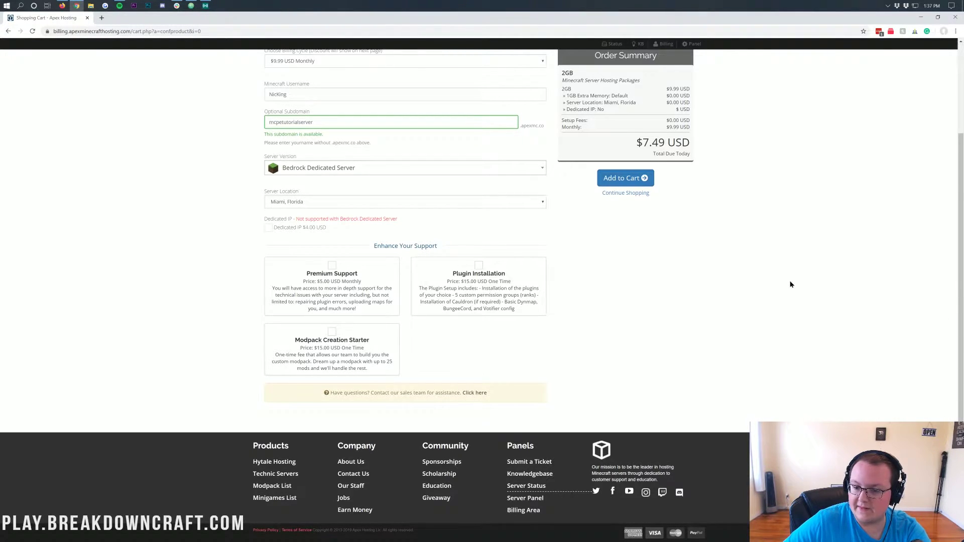
Step: Add the configured server to the cart and proceed to checkout with the FALLDMG promotion code applied
scroll(791, 282, "up", 3)
left_click(611, 292)
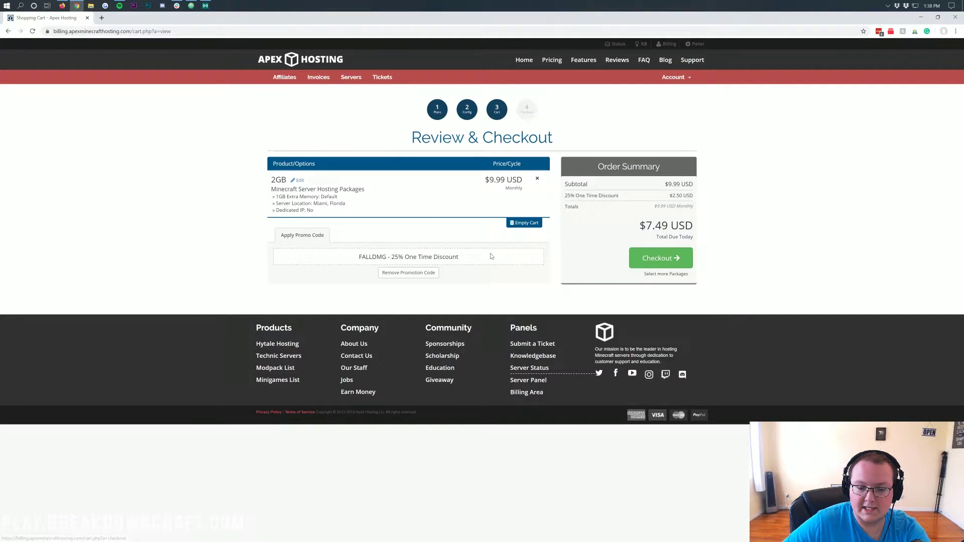
left_click_drag(484, 259, 391, 257)
left_click(660, 258)
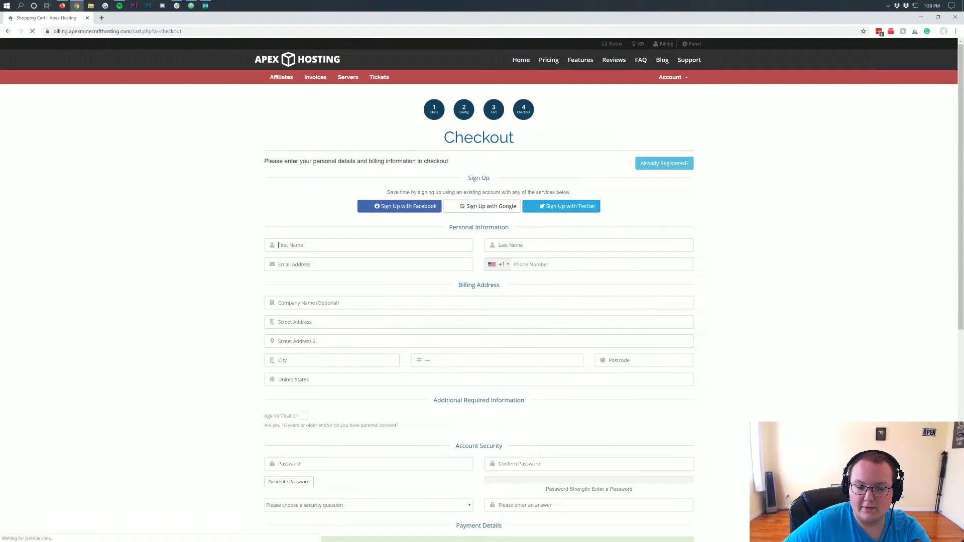
Step: Sign up for the hosting account by linking an existing Facebook account
scroll(347, 272, "down", 2)
scroll(347, 271, "down", 1)
scroll(347, 272, "up", 2)
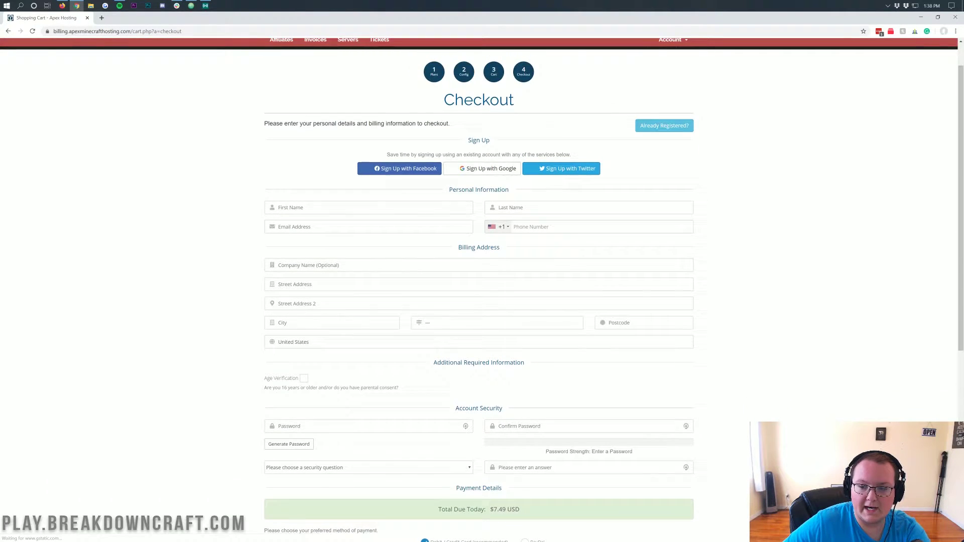
scroll(341, 248, "down", 1)
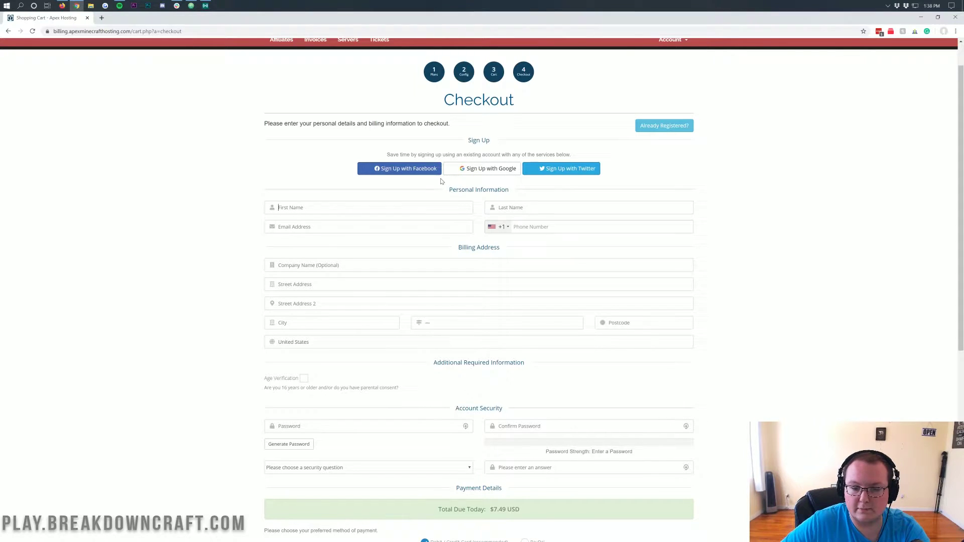
left_click(419, 173)
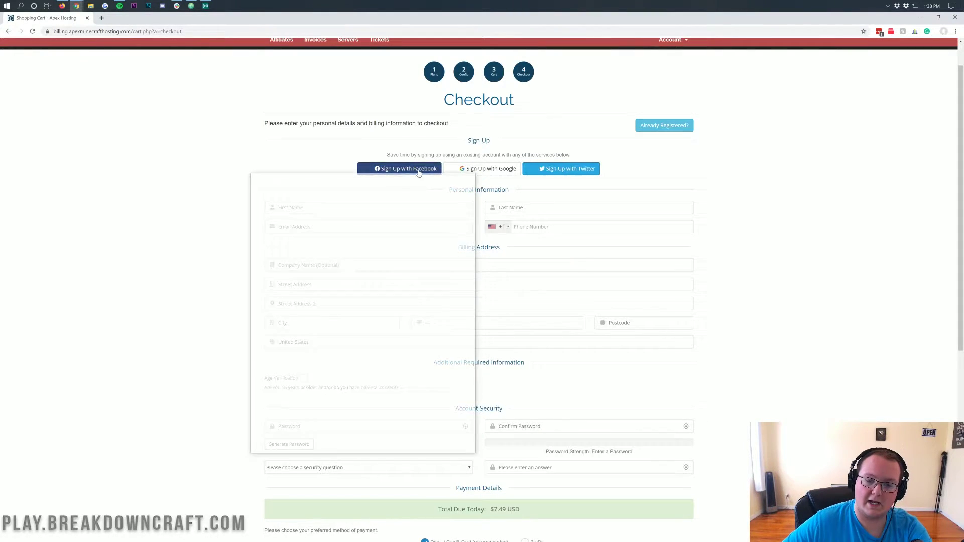
left_click(383, 309)
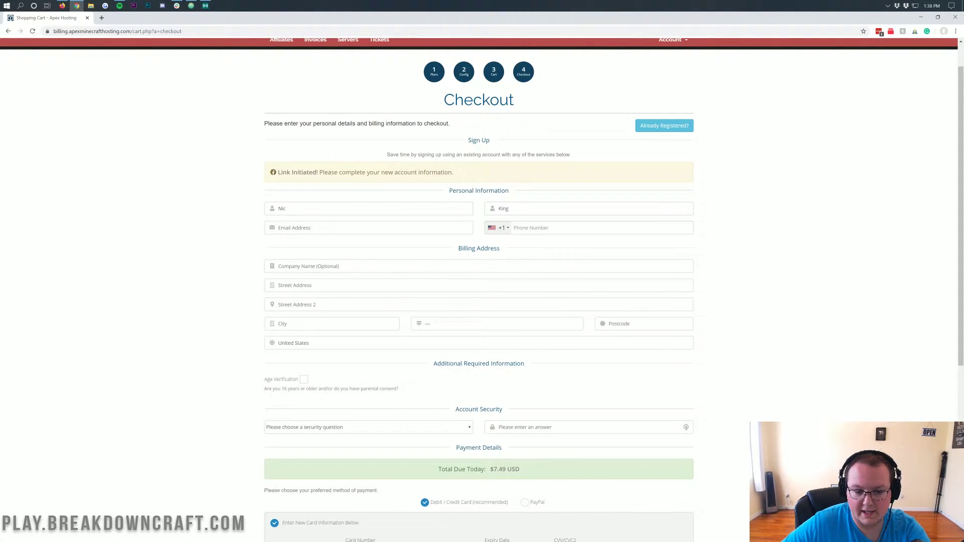
Step: Examine the billing address, account security and payment fields of the checkout form
scroll(520, 200, "down", 3)
scroll(379, 215, "up", 1)
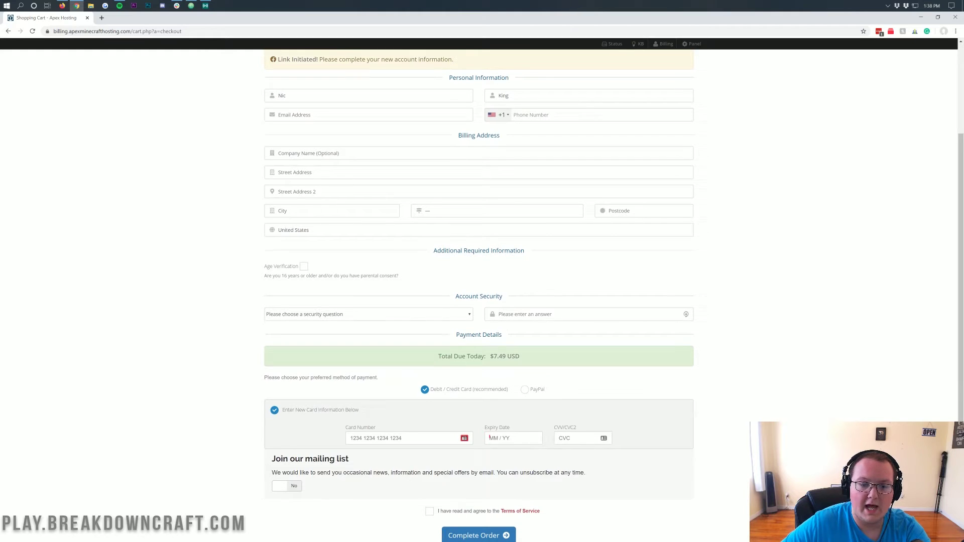
left_click(331, 172)
scroll(481, 267, "down", 1)
scroll(481, 268, "down", 2)
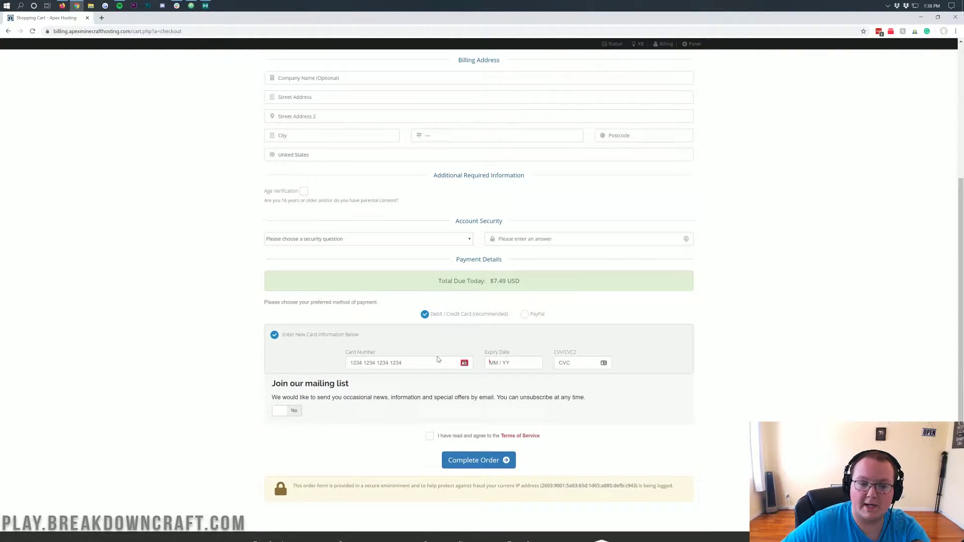
scroll(440, 360, "up", 1)
scroll(439, 360, "down", 1)
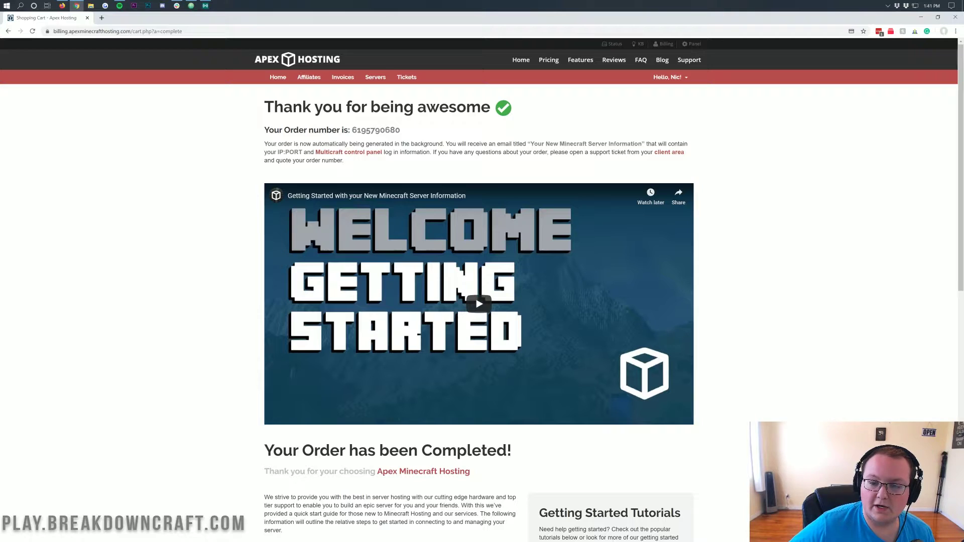
Step: Read through the order confirmation page, including the setup instructions and the Getting Started Tutorials list
left_click_drag(446, 144, 558, 144)
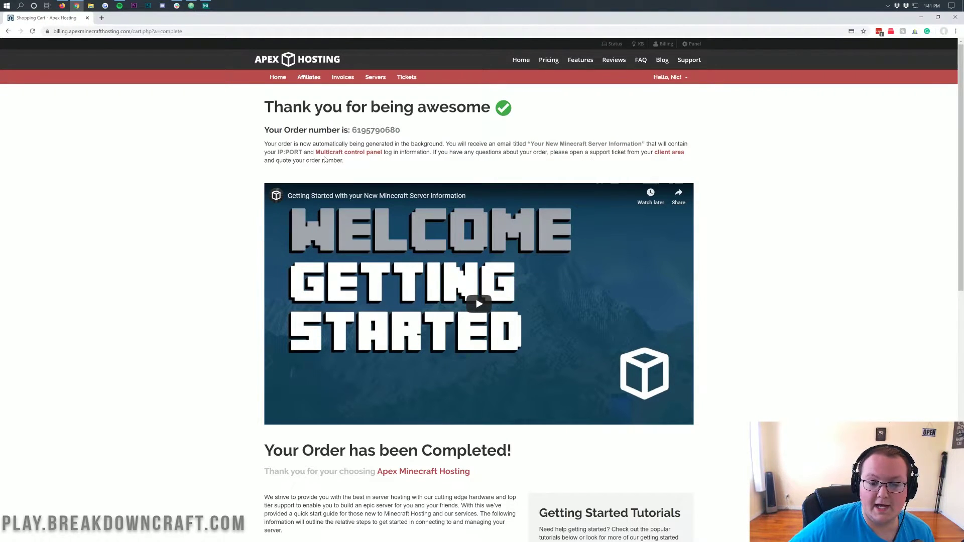
scroll(326, 160, "down", 8)
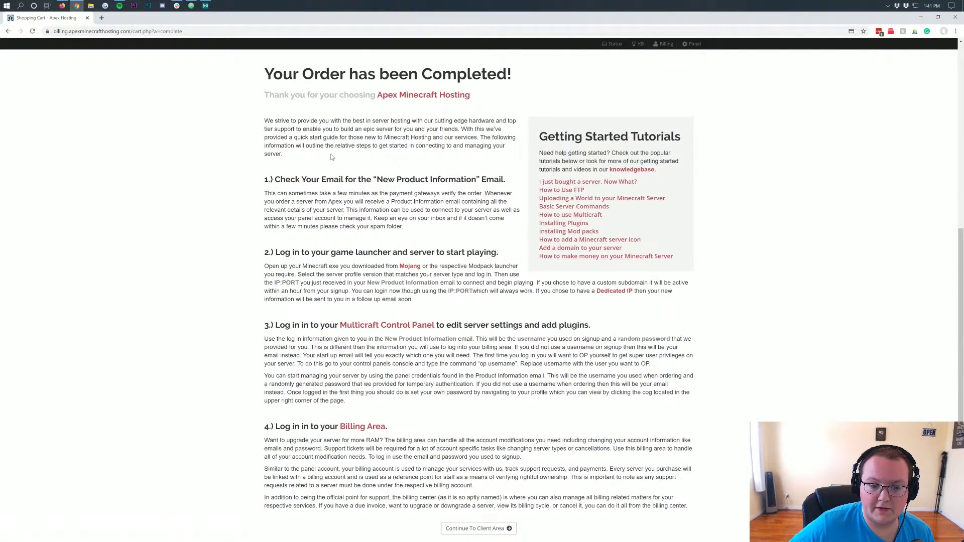
scroll(331, 157, "down", 3)
scroll(479, 281, "up", 2)
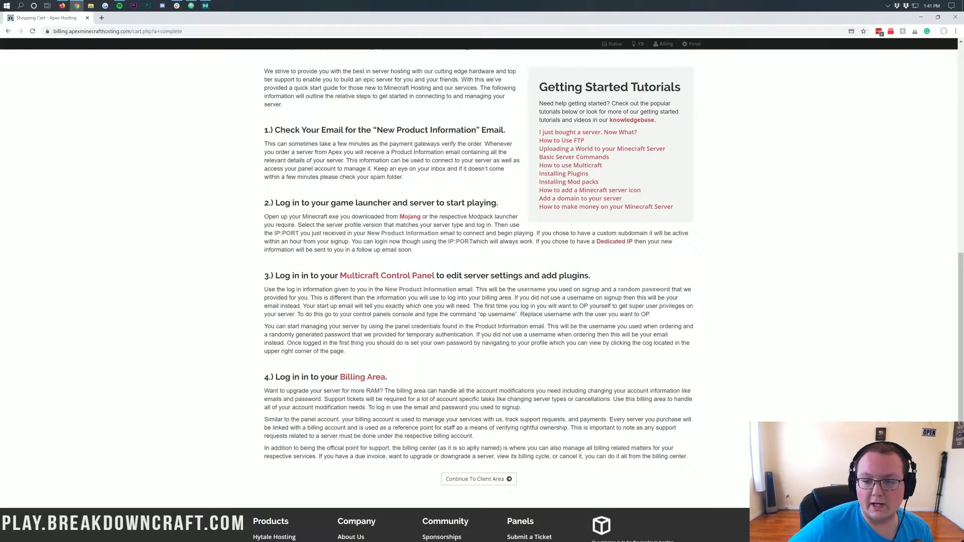
scroll(478, 281, "up", 8)
scroll(479, 281, "down", 3)
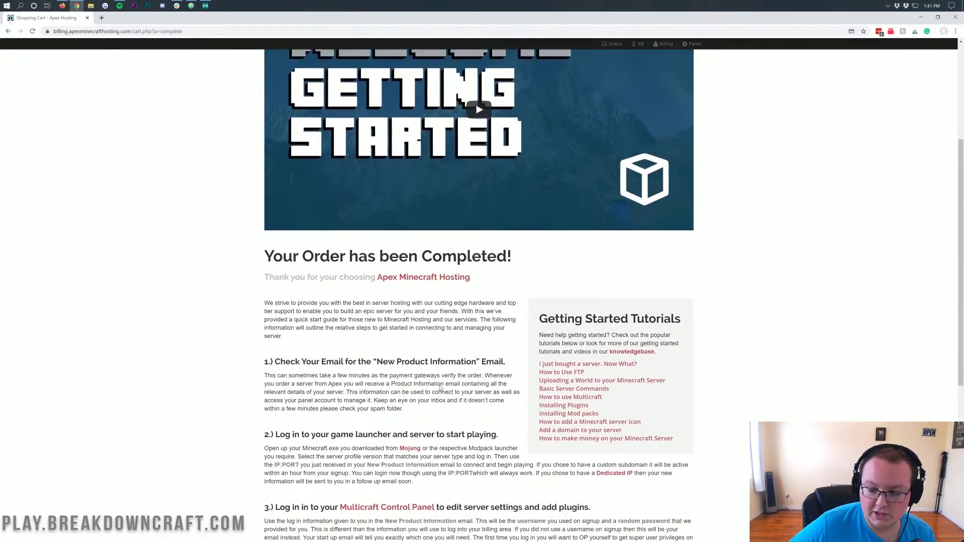
scroll(479, 282, "down", 2)
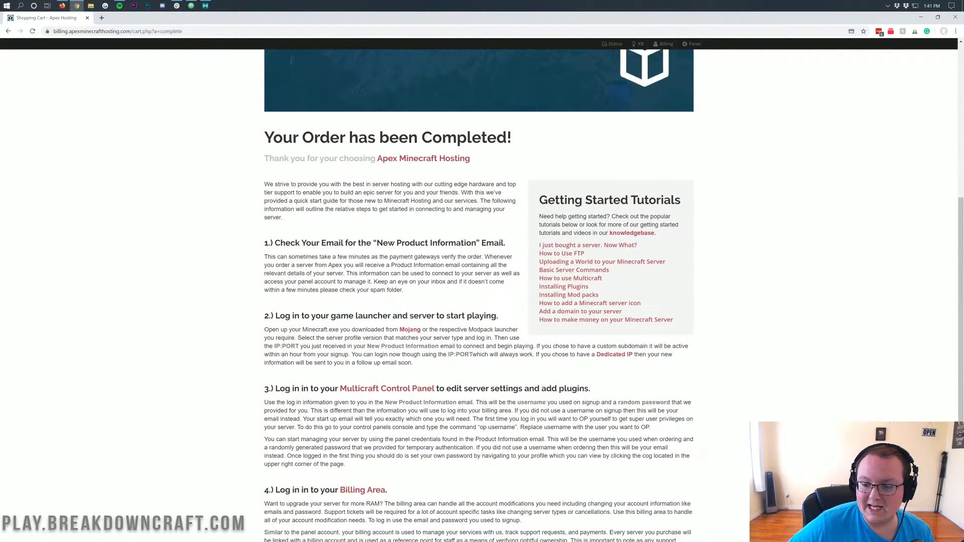
left_click_drag(537, 195, 681, 330)
left_click(685, 306)
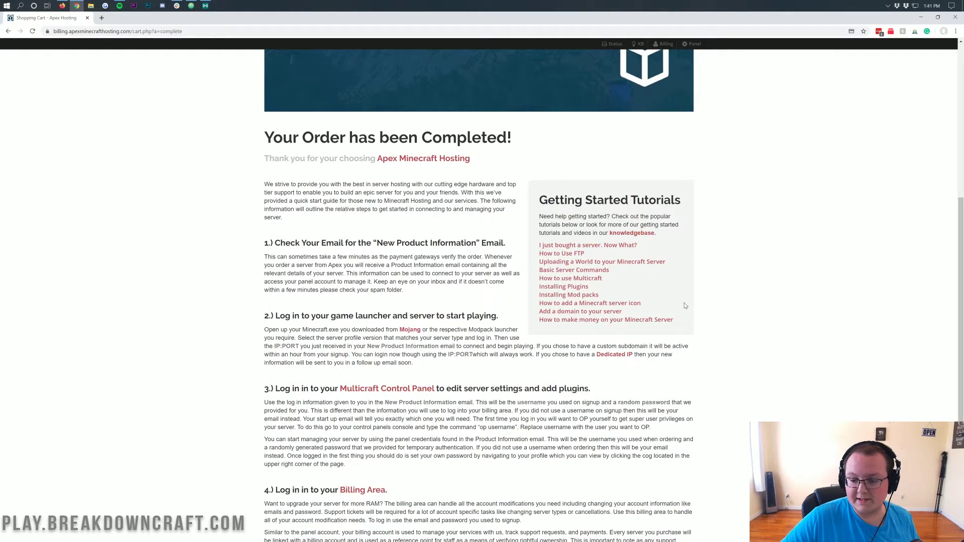
scroll(678, 311, "up", 6)
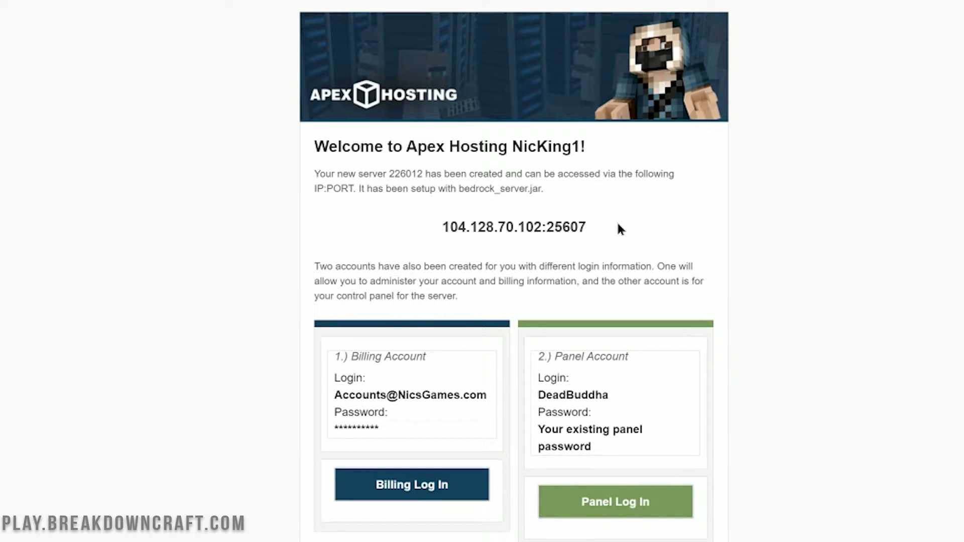
Step: Examine the new server's IP address and port in the Apex Hosting welcome email
left_click_drag(592, 225, 427, 227)
left_click(427, 224)
left_click_drag(546, 226, 588, 218)
left_click(588, 218)
left_click_drag(450, 227, 533, 227)
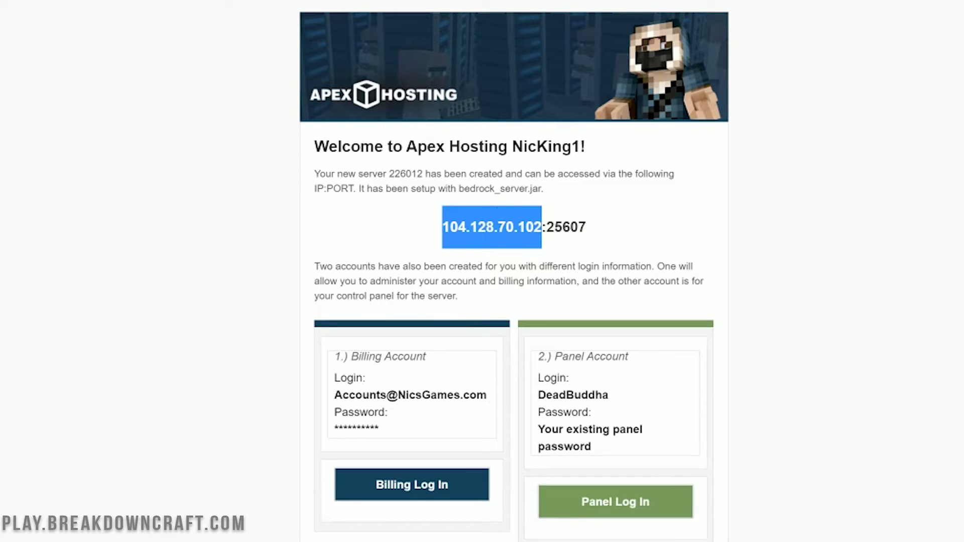
left_click(541, 226)
left_click_drag(550, 227, 586, 228)
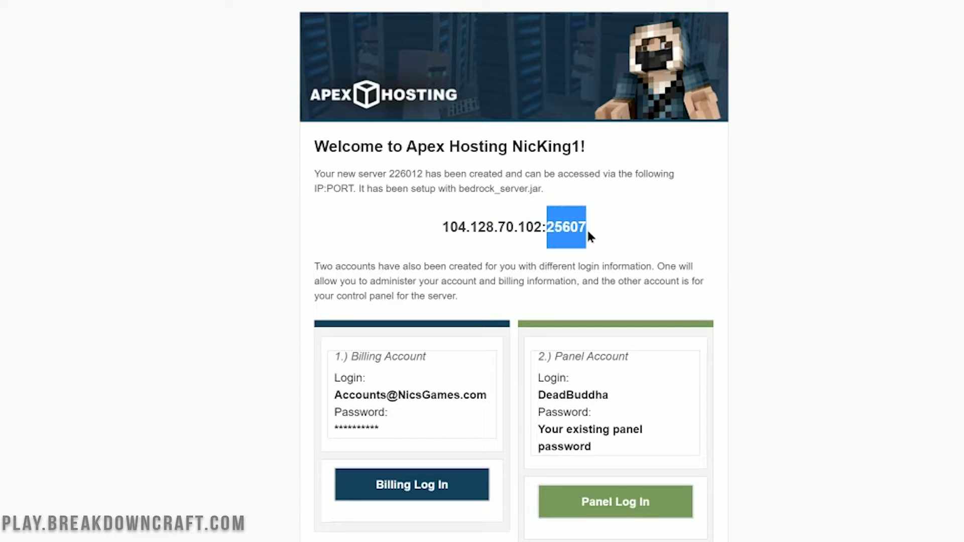
left_click(589, 231)
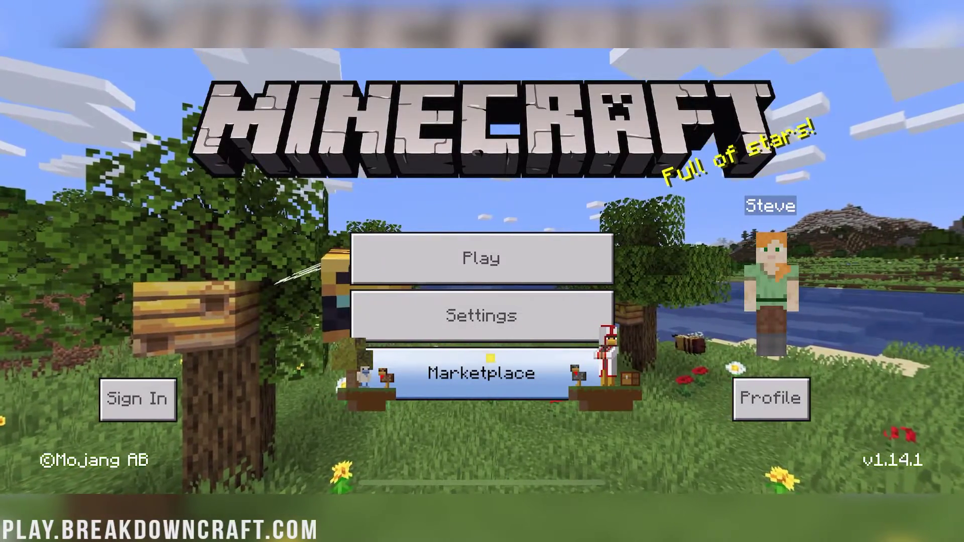
Step: In Minecraft, start adding an external server and name it Apex Server
left_click(481, 259)
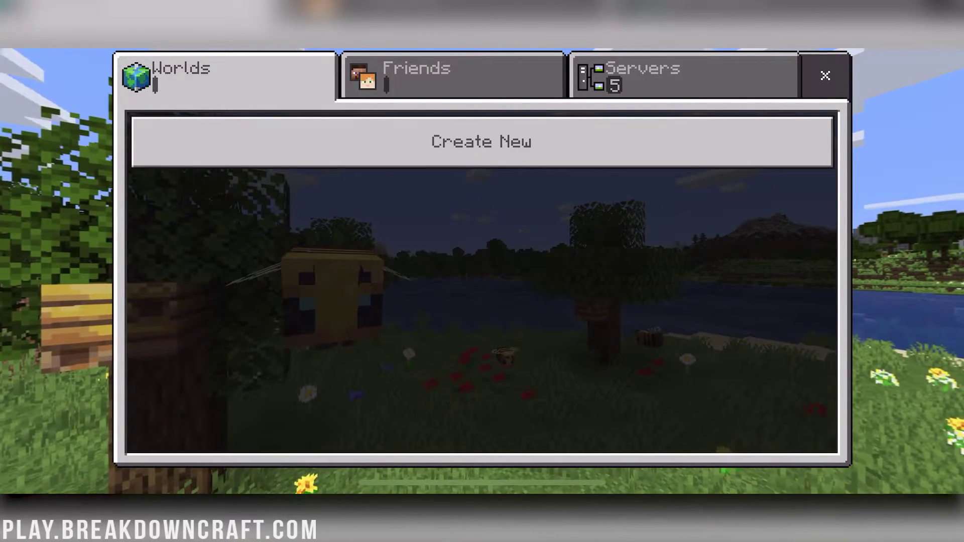
left_click(684, 75)
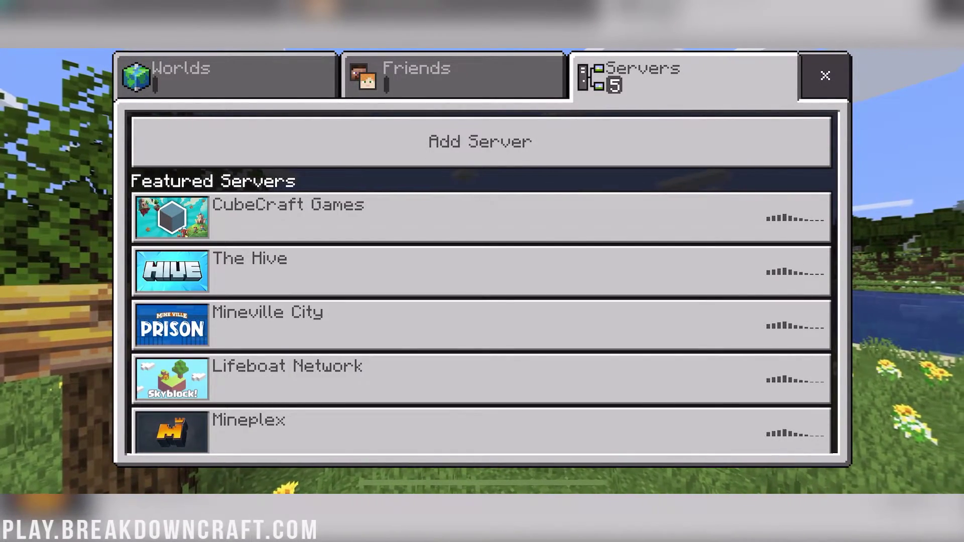
left_click(480, 141)
left_click(484, 181)
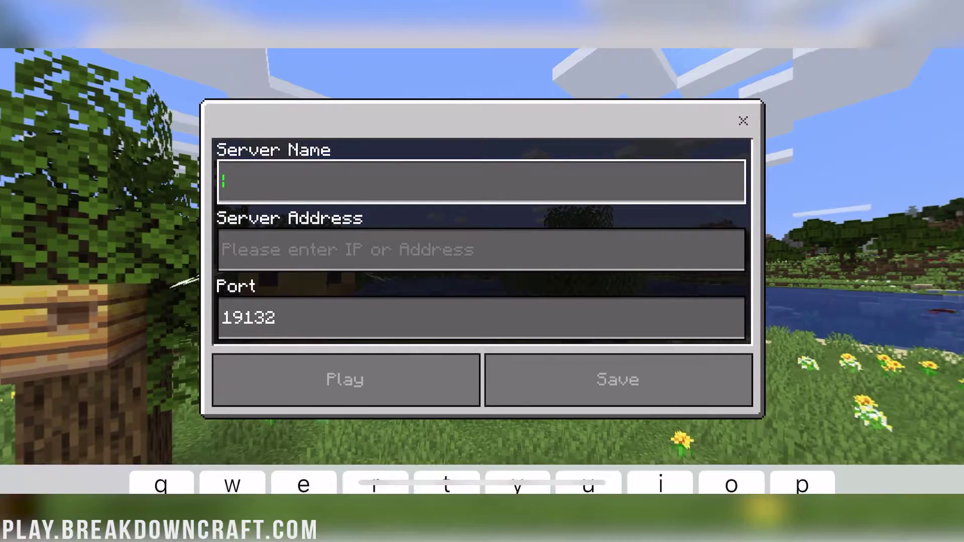
type("A")
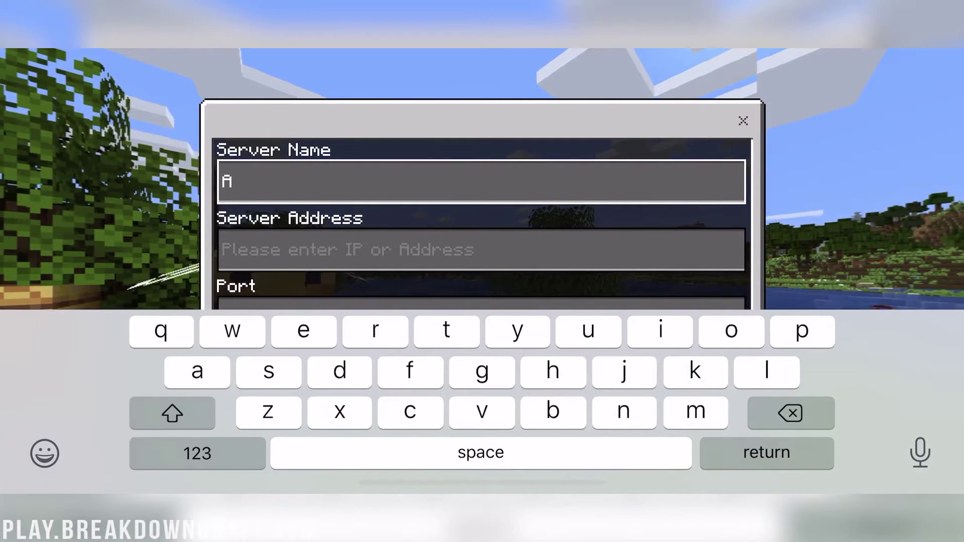
type("pex Se")
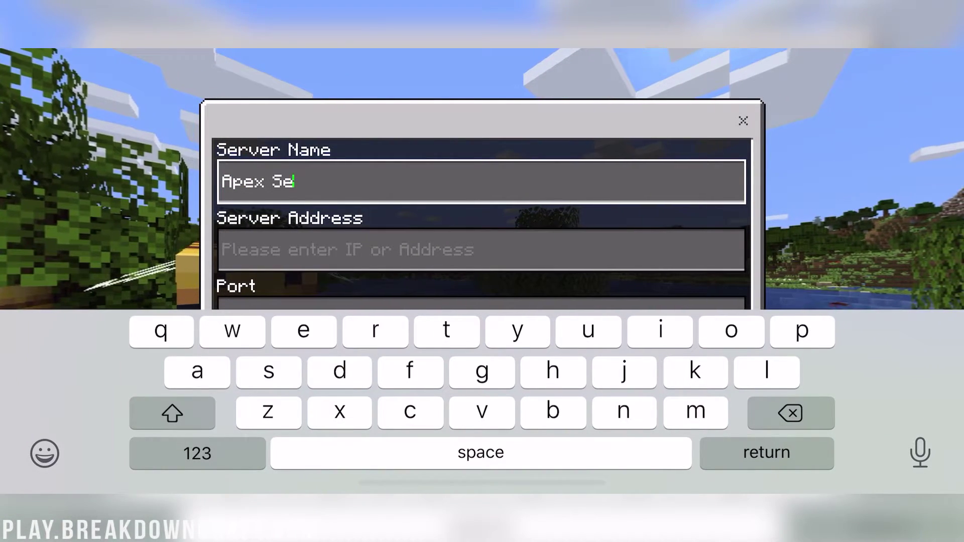
type("rver")
Step: Set the server address to 104.128.70.102
left_click(481, 250)
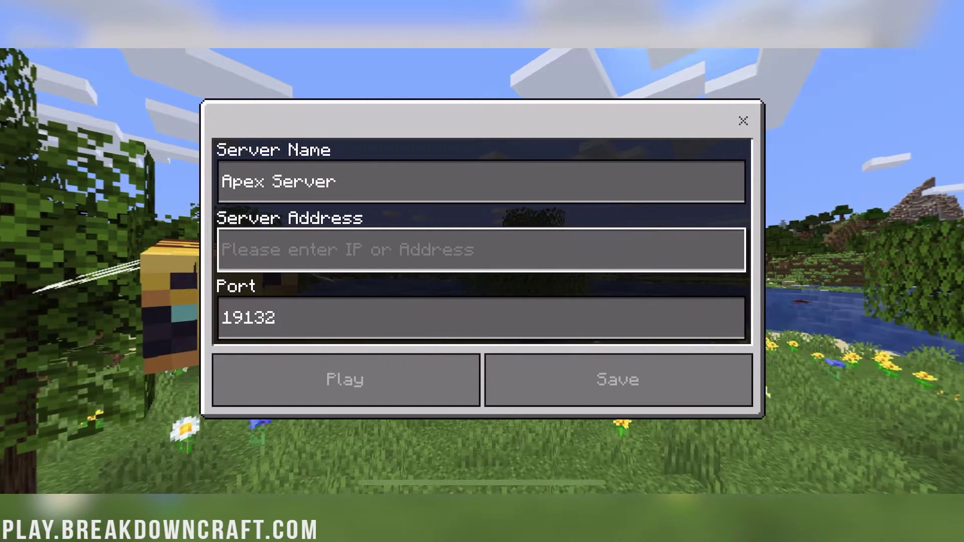
left_click(481, 249)
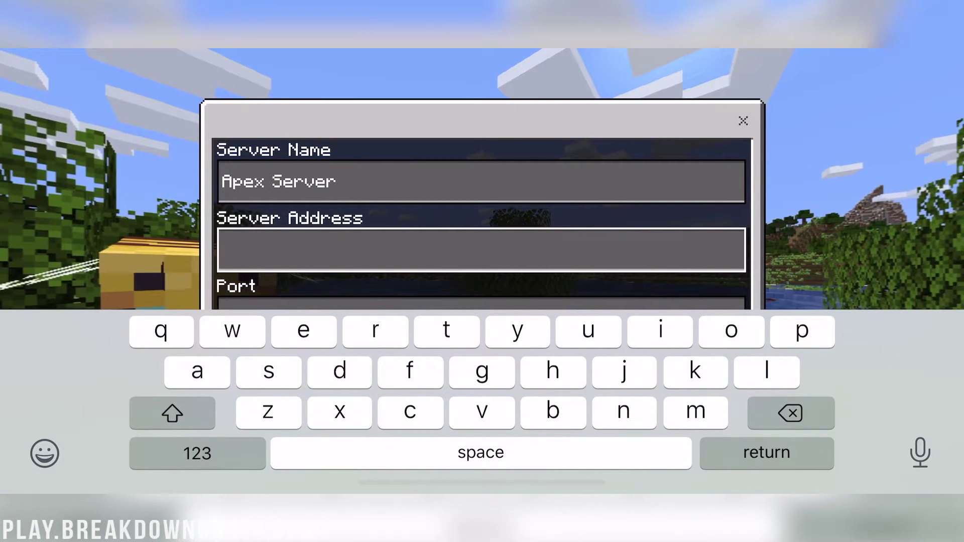
left_click(198, 454)
type("10")
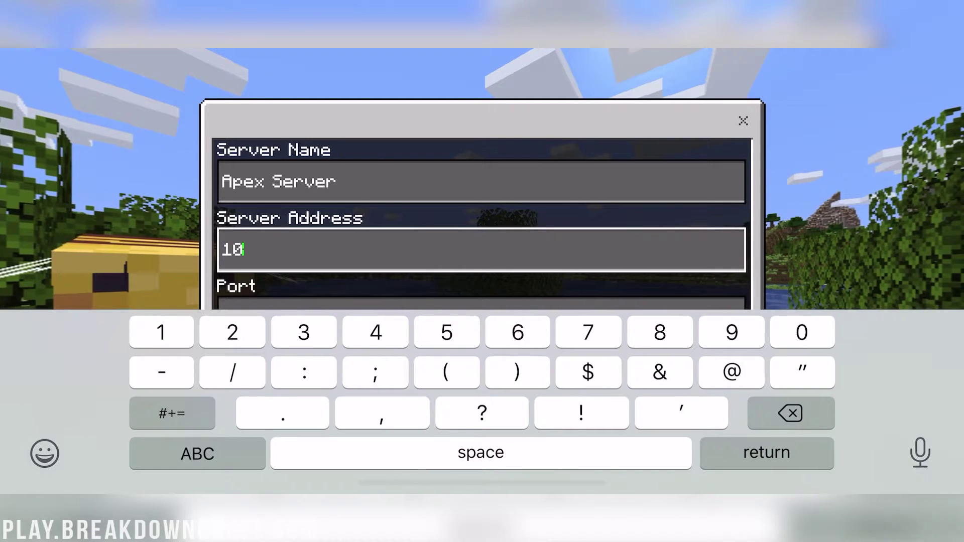
type("4.1")
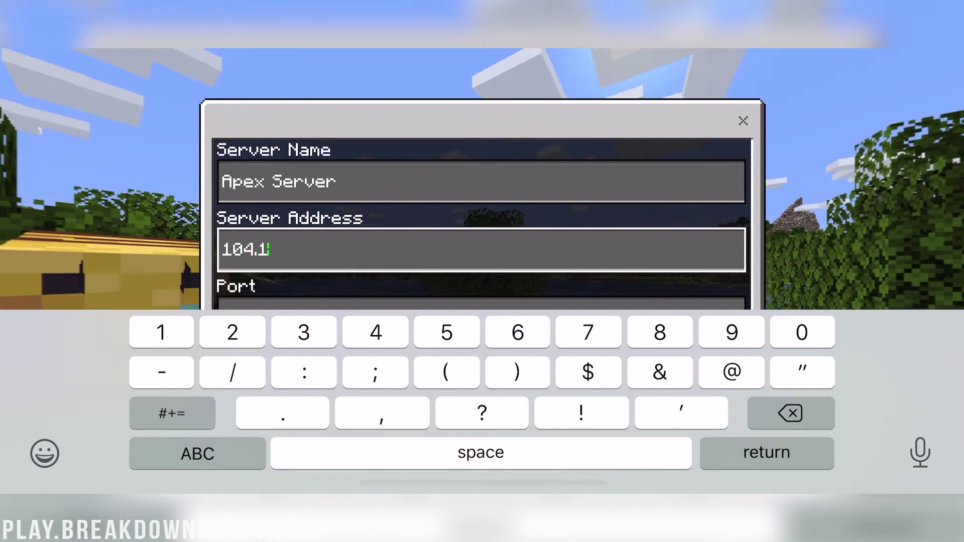
type("28.70")
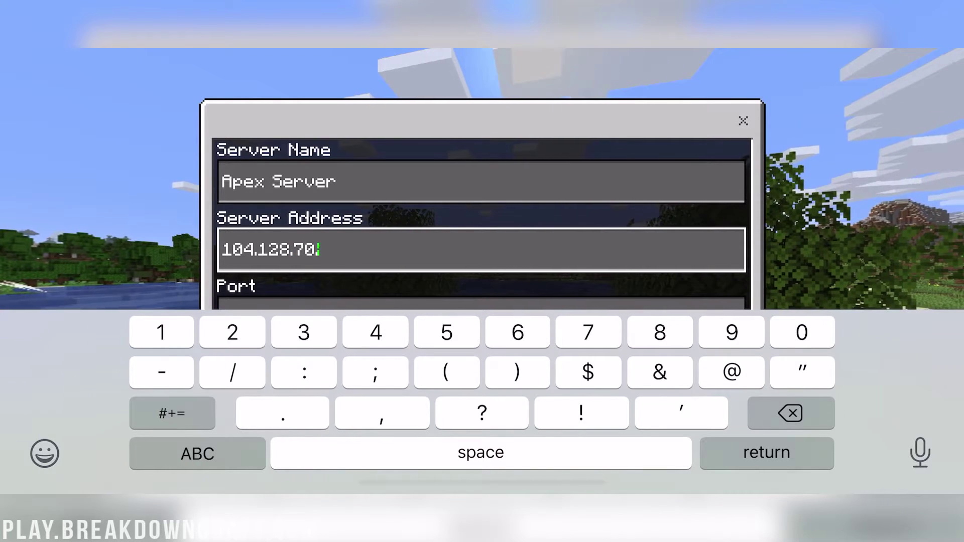
type(".102")
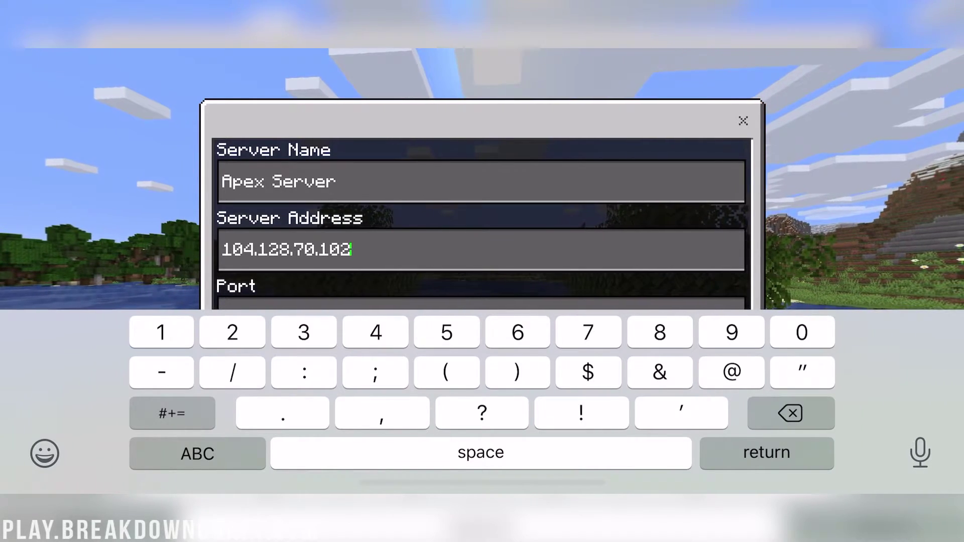
key("Return")
Step: Replace the default port with 25607 and save the server entry
left_click(481, 317)
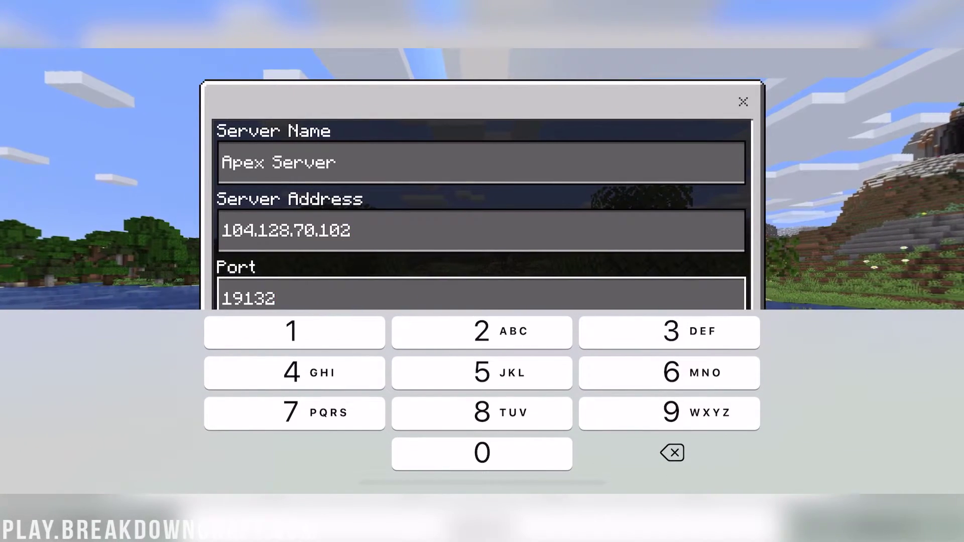
key("BackSpace")
key("BackSpace")
key("BackSpace")
key("BackSpace")
key("BackSpace")
type("25")
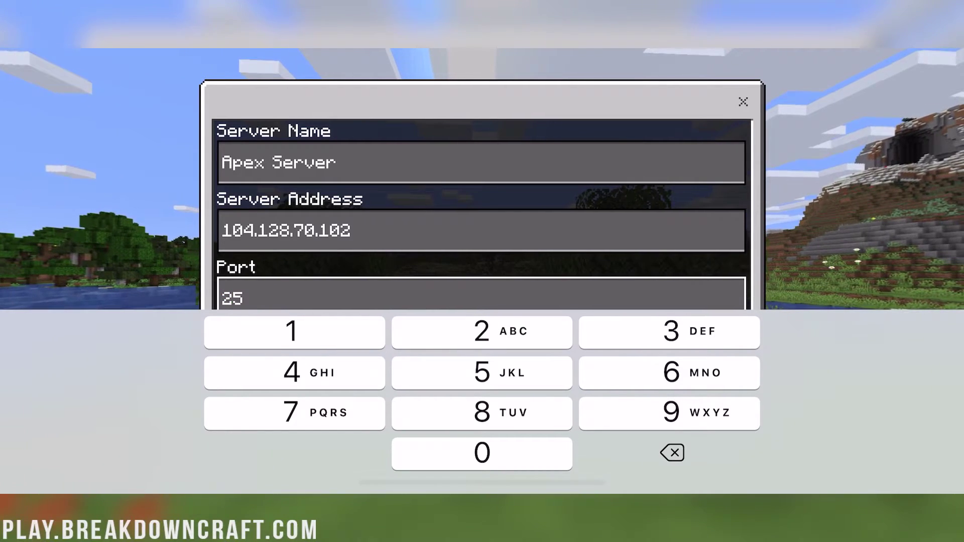
type("607")
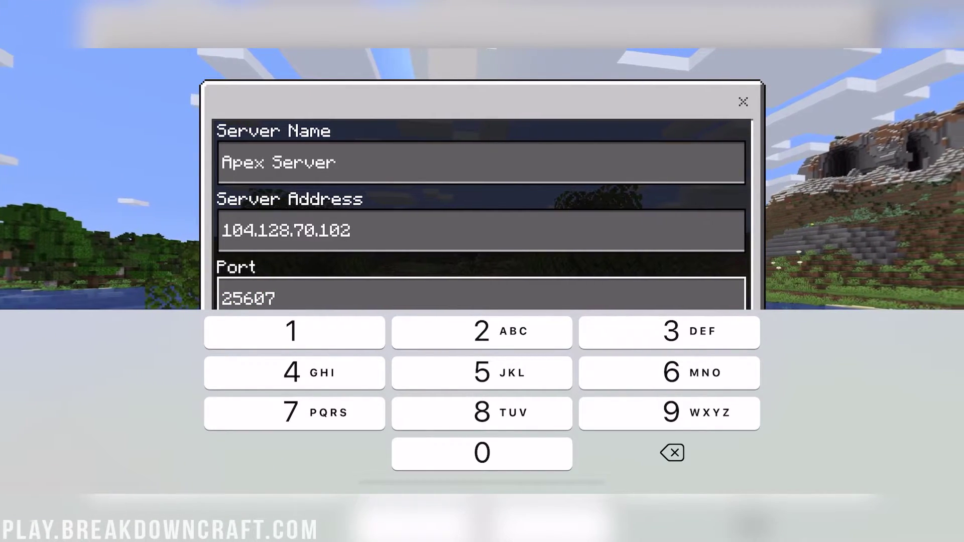
left_click(481, 163)
left_click(481, 231)
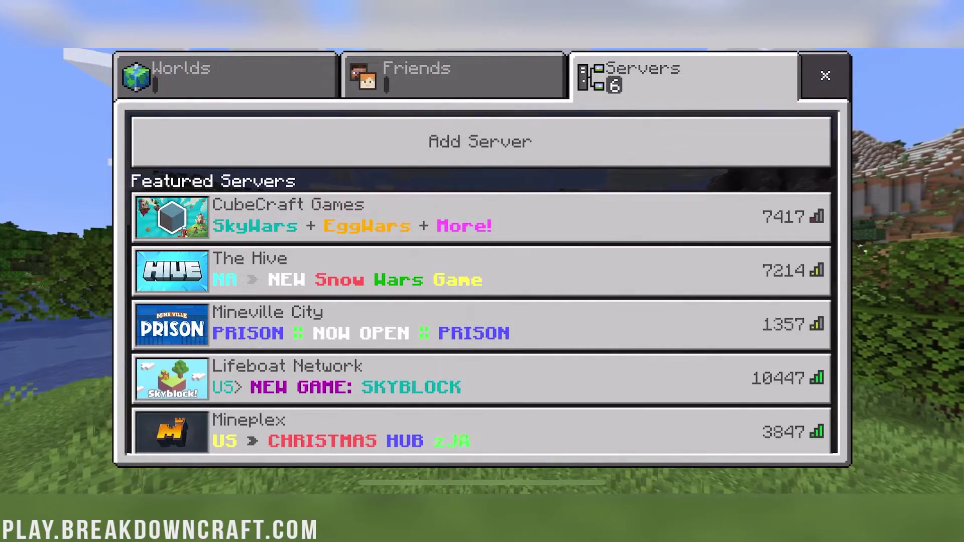
Step: Join Apex Server from the More Servers section, dismissing the Wi-Fi notice and retrying the connection
scroll(481, 377, "down", 3)
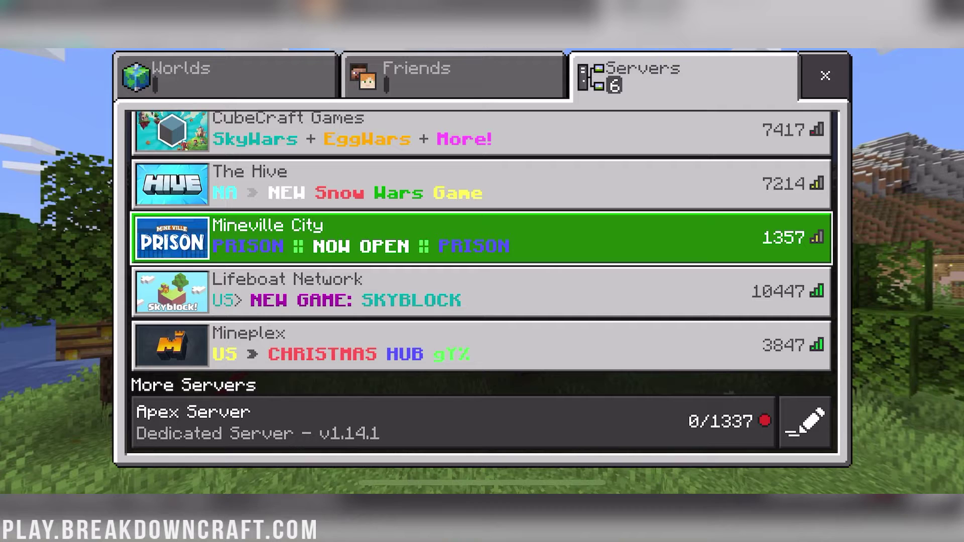
left_click(453, 421)
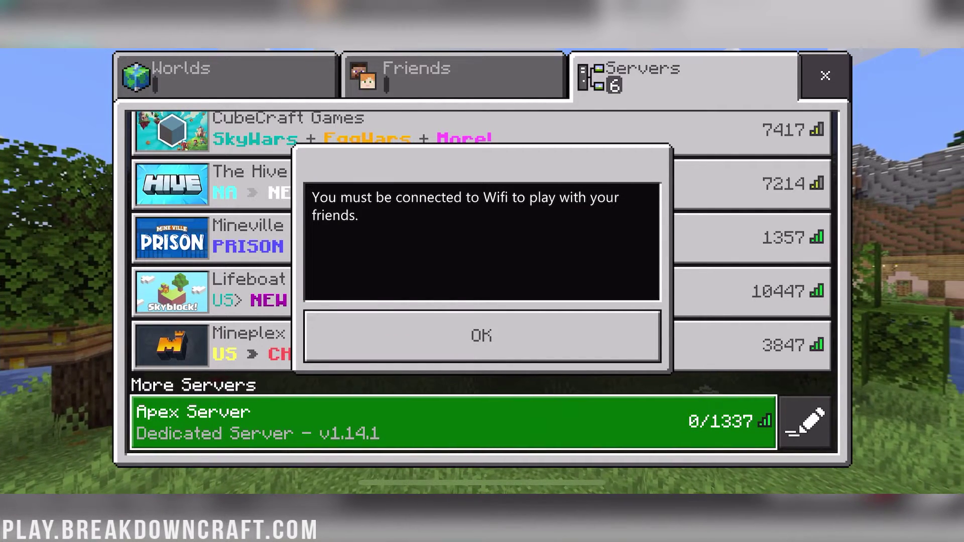
left_click(481, 335)
left_click_drag(482, 50, 482, 433)
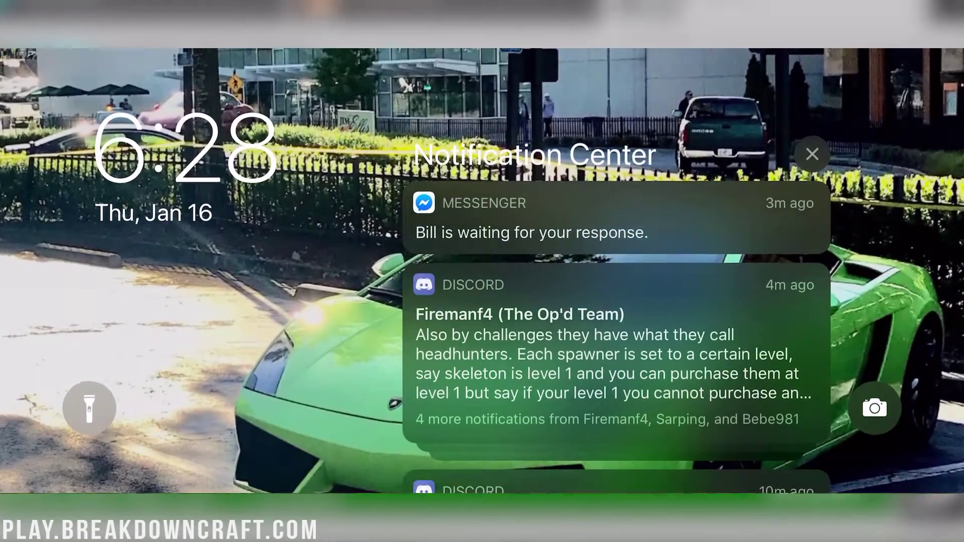
left_click_drag(482, 483, 482, 70)
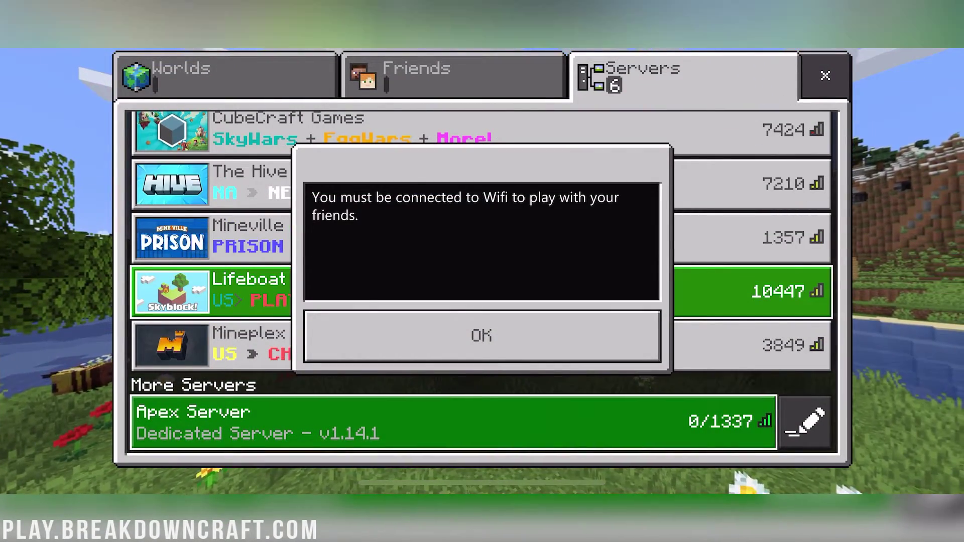
left_click(481, 336)
left_click(453, 422)
left_click(481, 336)
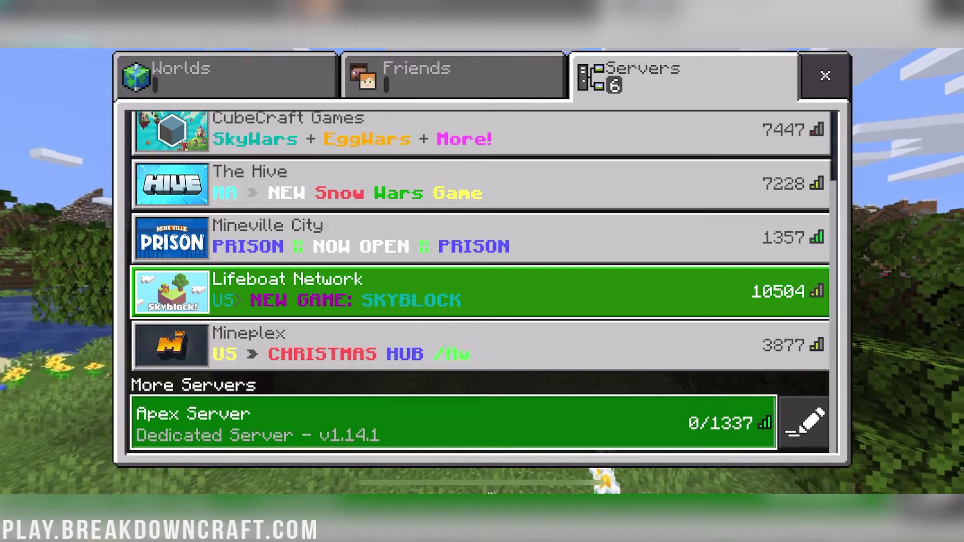
left_click(454, 422)
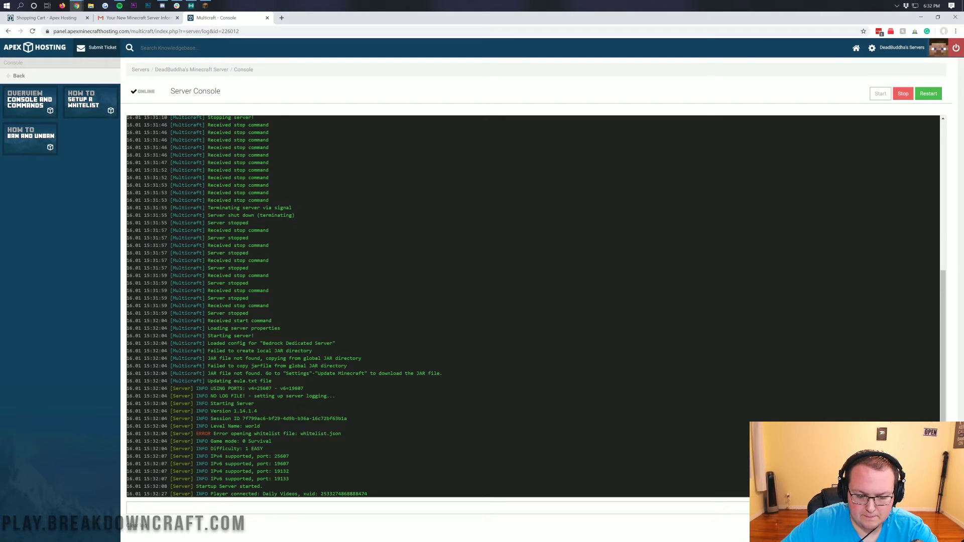
Step: Check the player connection entry at the end of the Multicraft server console log
left_click_drag(259, 494, 375, 487)
left_click(375, 490)
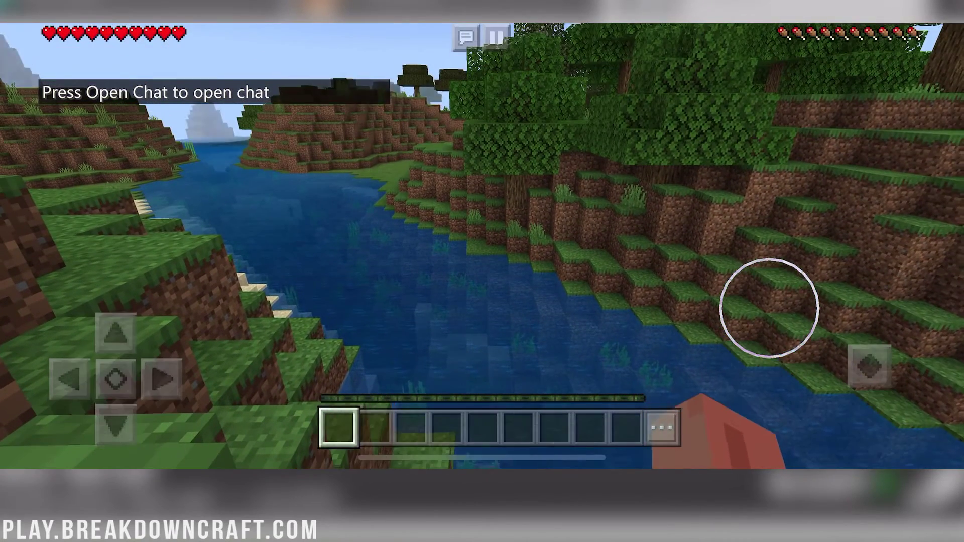
Step: Look around the riverside terrain in the joined Minecraft server world
left_click_drag(769, 309, 766, 303)
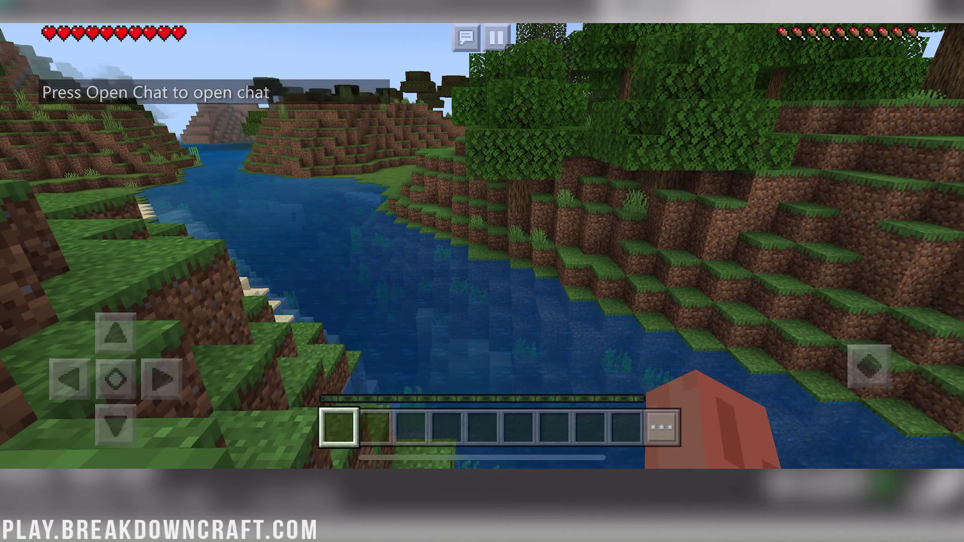
left_click_drag(785, 316, 728, 270)
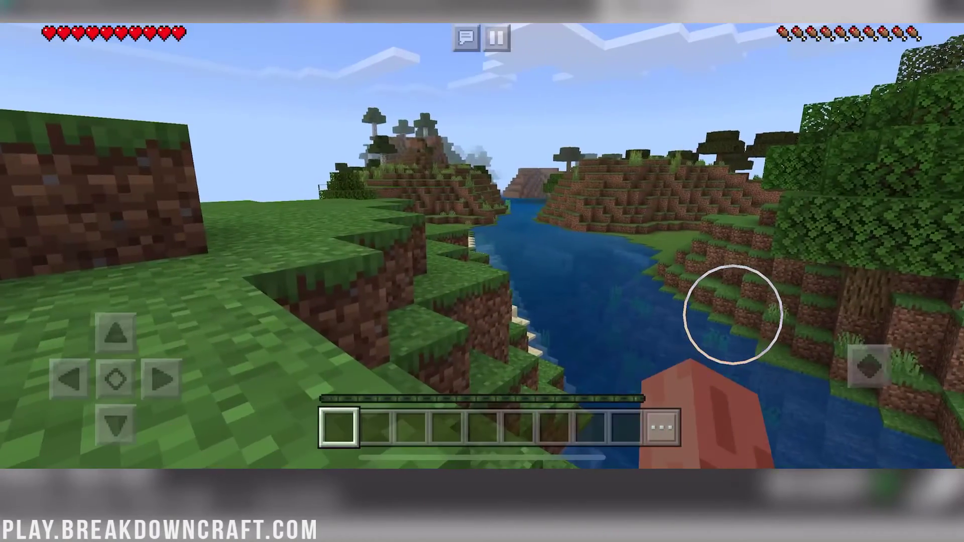
left_click_drag(733, 314, 700, 321)
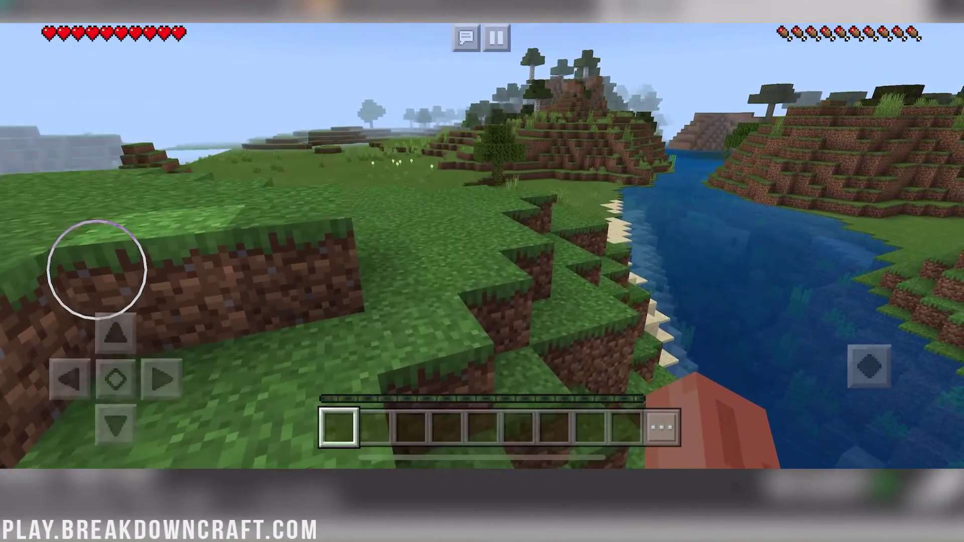
Step: Walk from the riverbank across the grassy plain and survey the surrounding hills, meadow and forest edge in the server world
left_click_drag(97, 269, 62, 243)
left_click_drag(685, 262, 684, 340)
left_click_drag(95, 282, 656, 332)
left_click_drag(115, 333, 87, 290)
left_click_drag(683, 396, 704, 346)
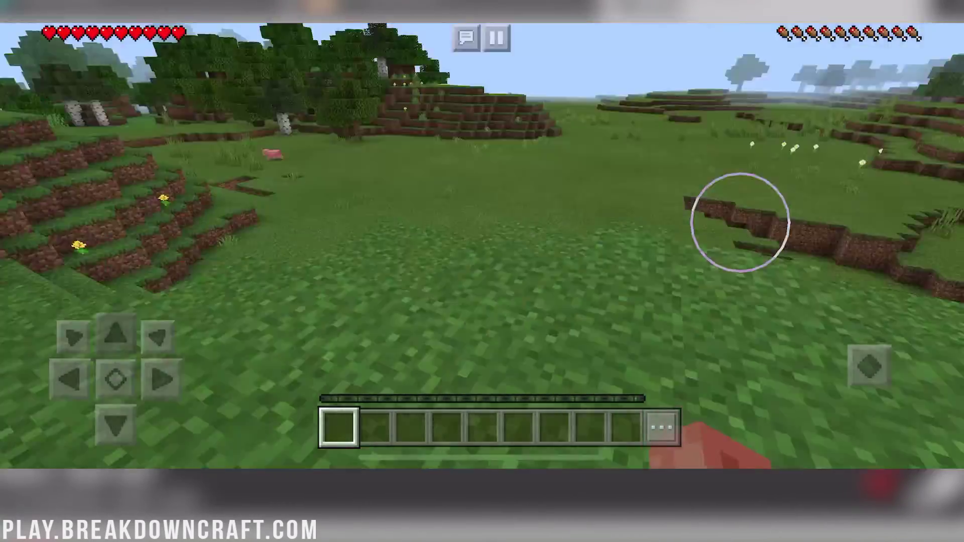
left_click_drag(740, 221, 728, 298)
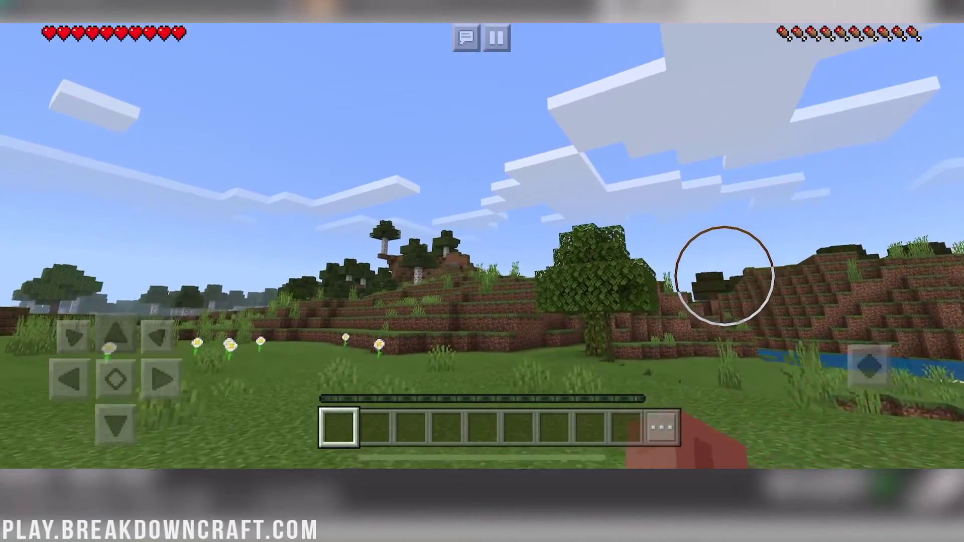
left_click_drag(767, 276, 801, 280)
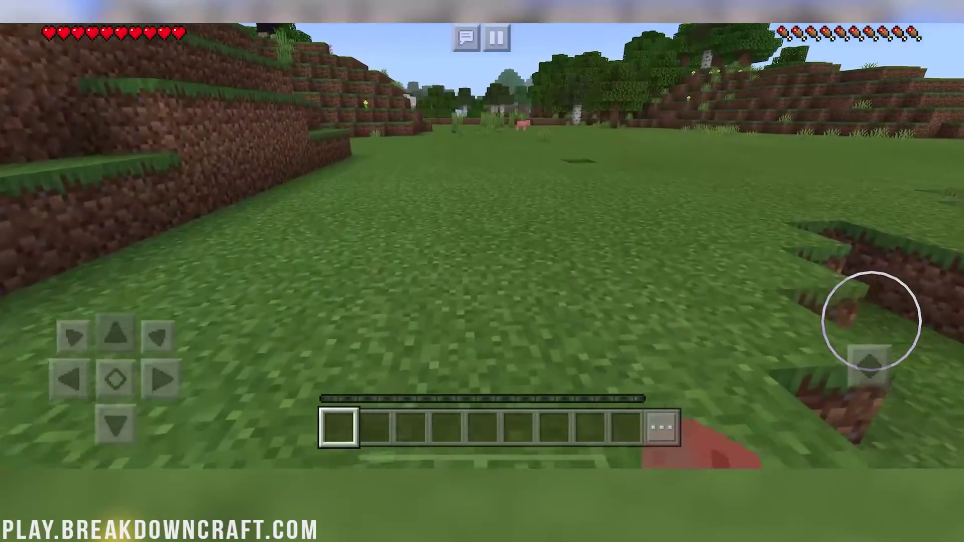
left_click_drag(872, 321, 844, 308)
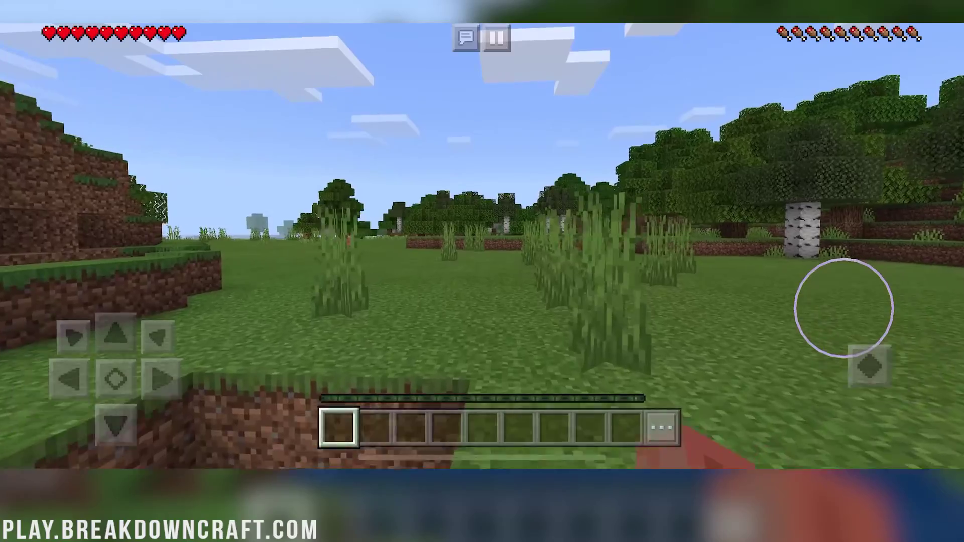
left_click_drag(843, 309, 904, 312)
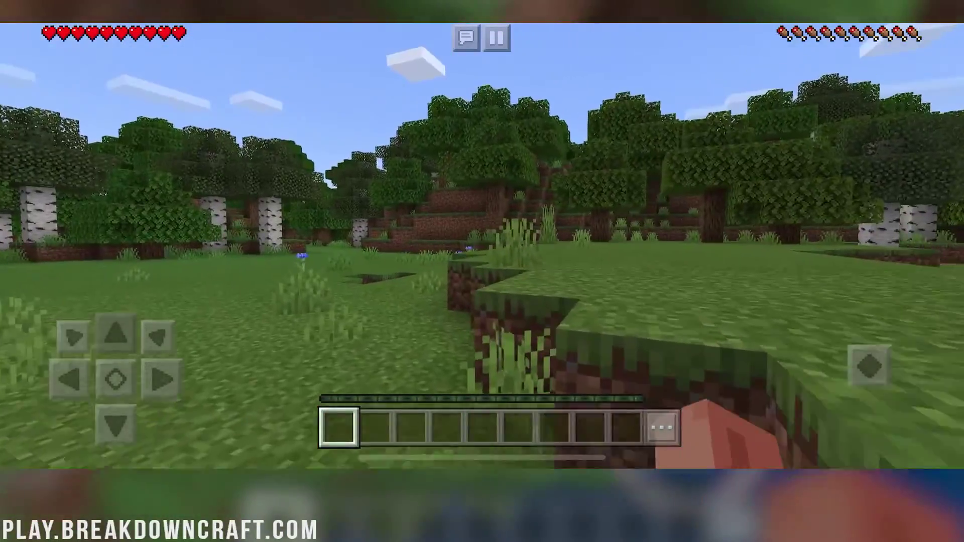
left_click_drag(766, 307, 844, 306)
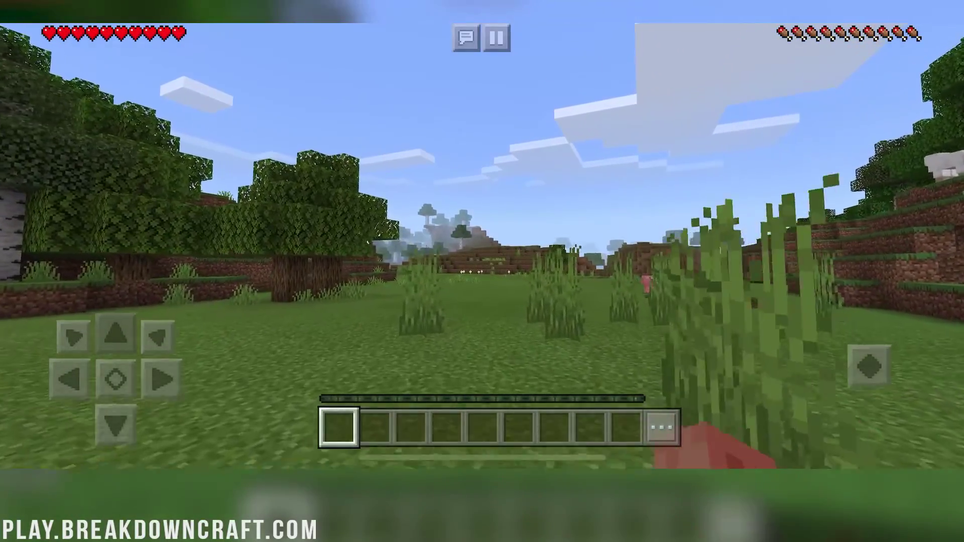